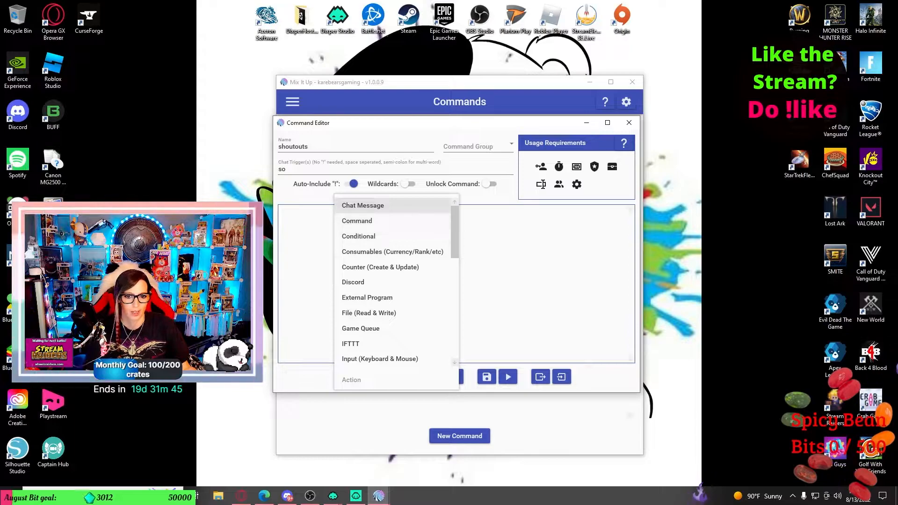
Add a Chat Message action to the 'so' shoutouts command and open the Special Identifiers reference.
left_click(453, 377)
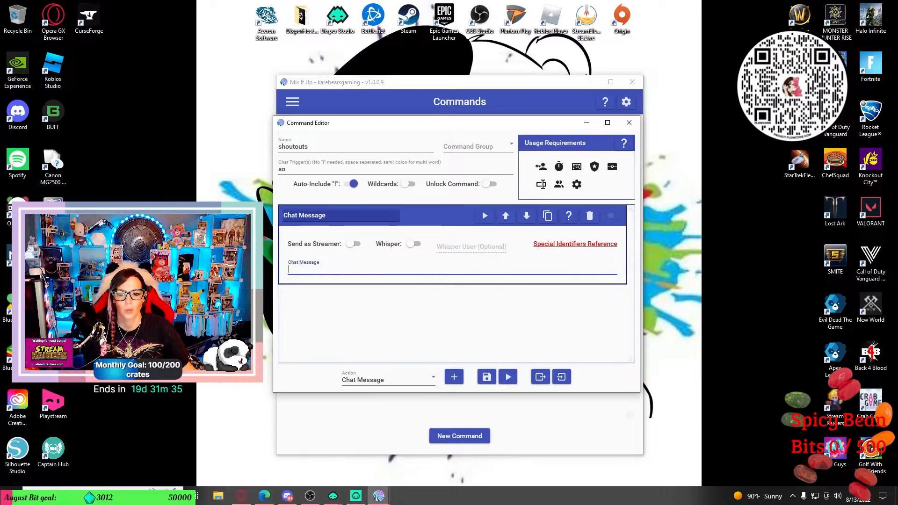
left_click(575, 243)
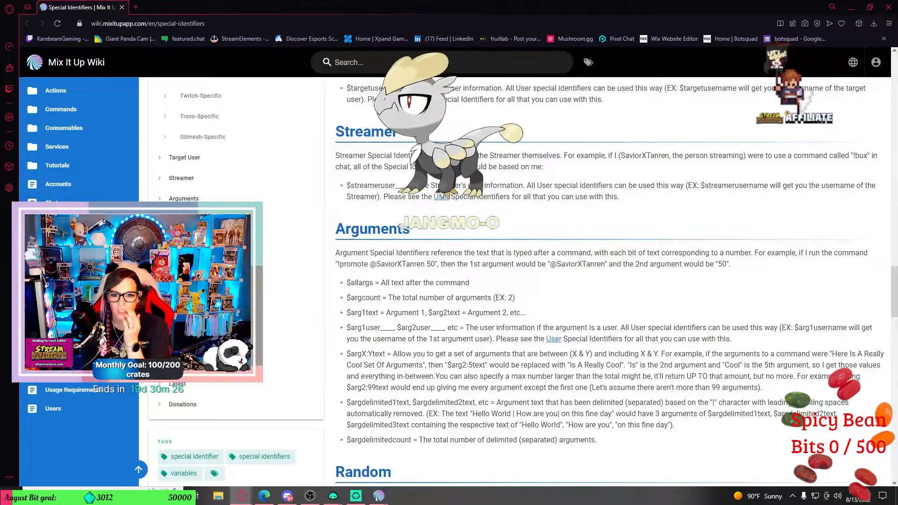
Find the $arg1user identifier under Arguments on the wiki page and select it.
scroll(607, 281, "down", 1)
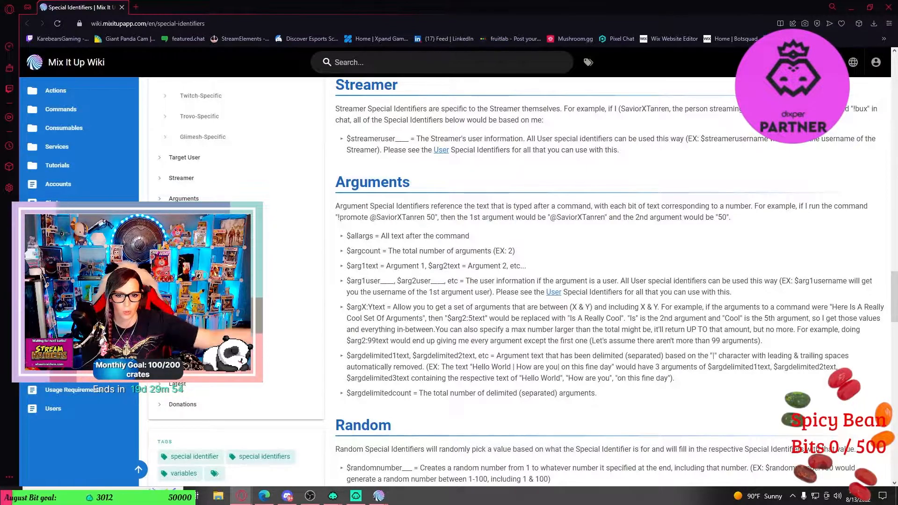
left_click_drag(348, 280, 378, 281)
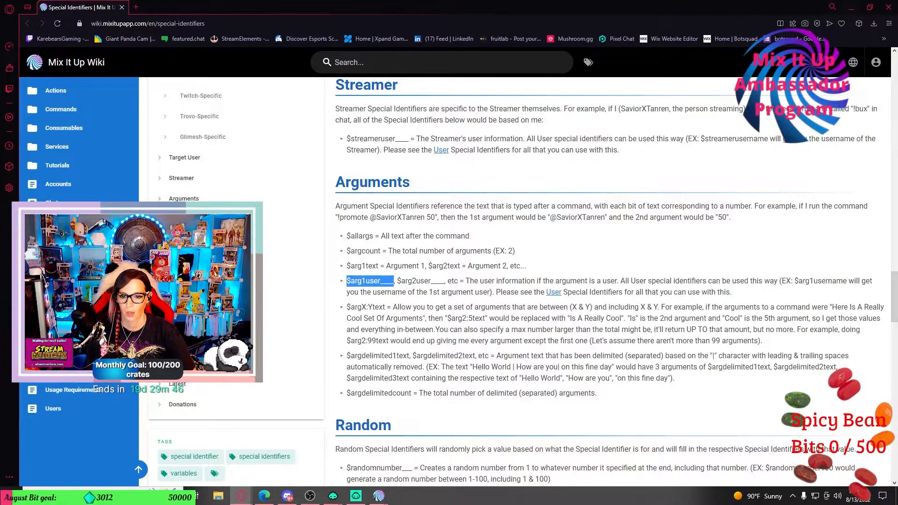
left_click(851, 7)
Start the shoutout message with 'go check out @' followed by the target's user identifier.
left_click(420, 268)
type("go ")
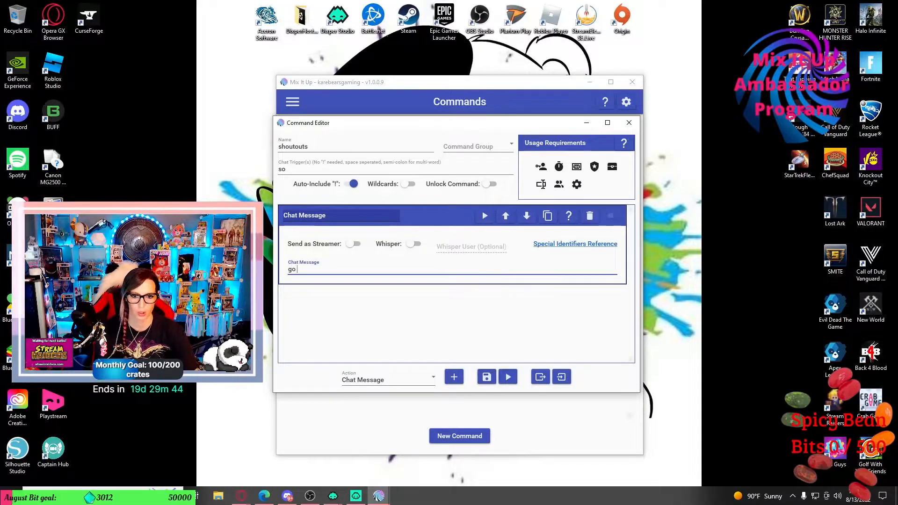
type("check out ")
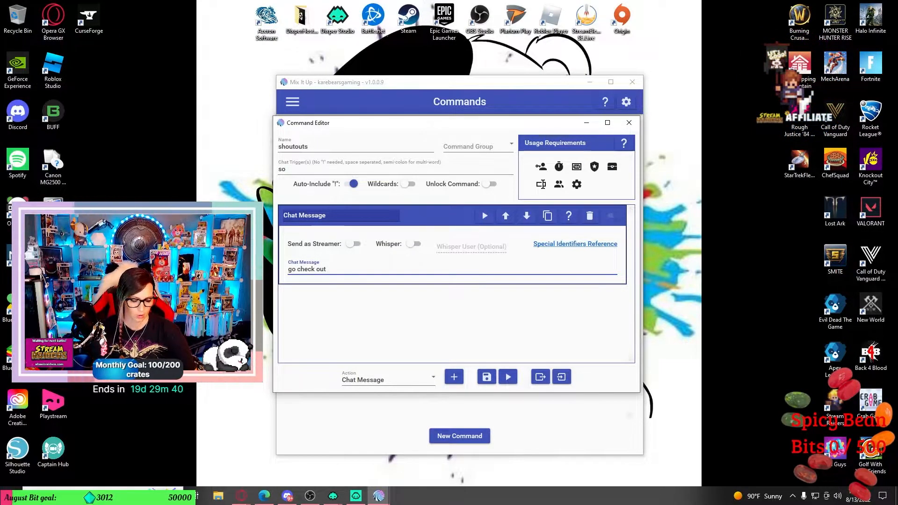
type("@")
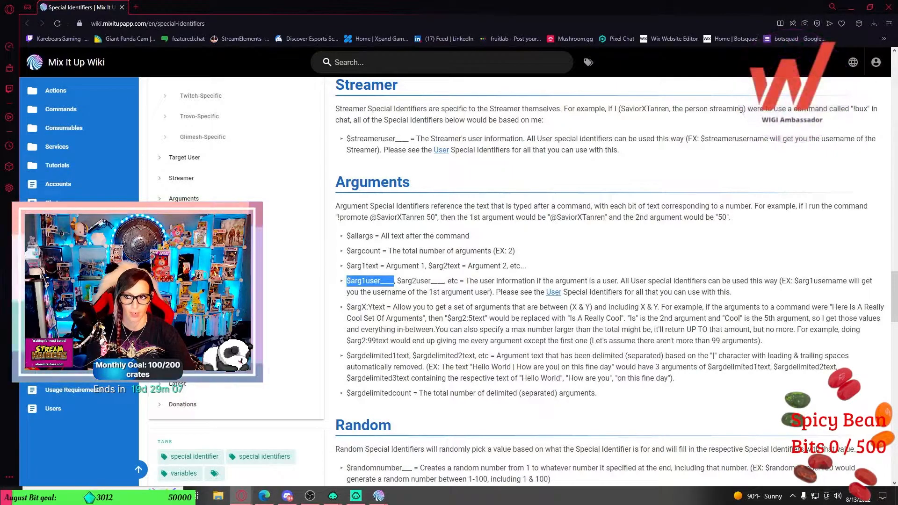
left_click(851, 8)
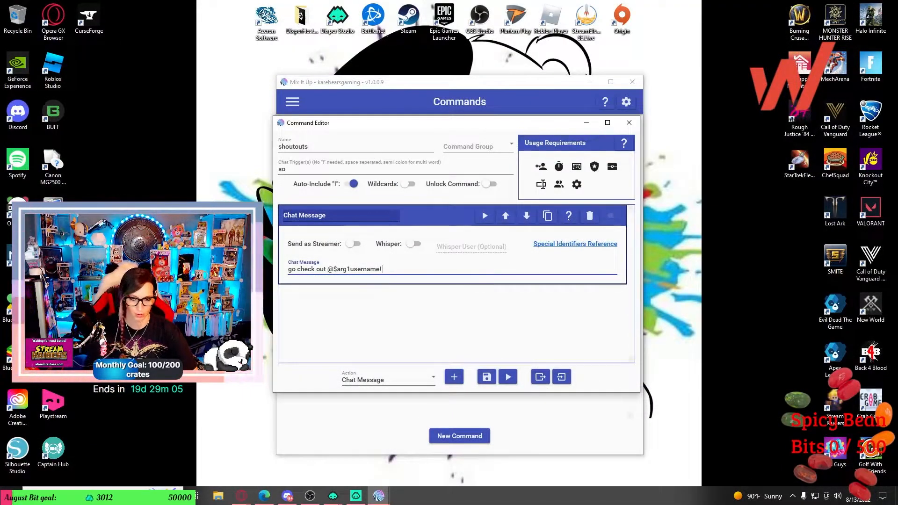
key("BackSpace")
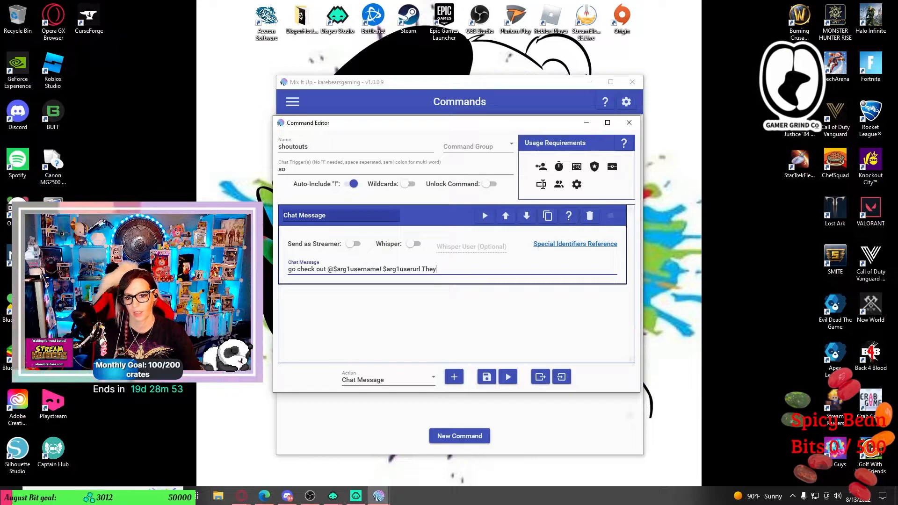
Add 'They were last seen playing $arg1userstreamgame' to the message, then reopen the shoutouts command.
type("They were last se")
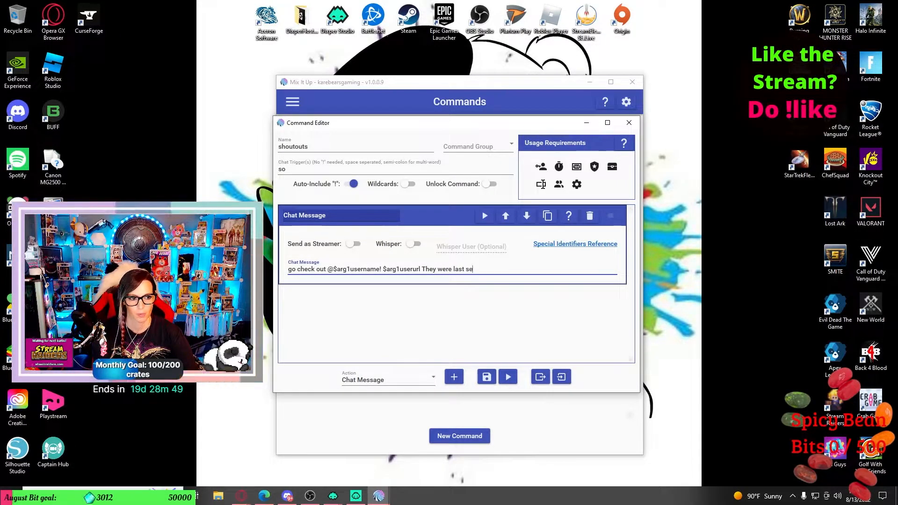
type("en playing ")
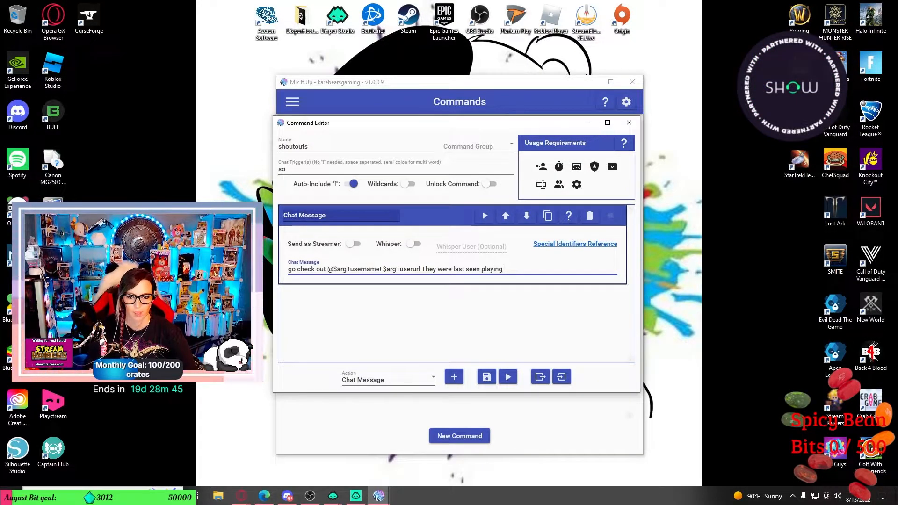
type("$arg1users")
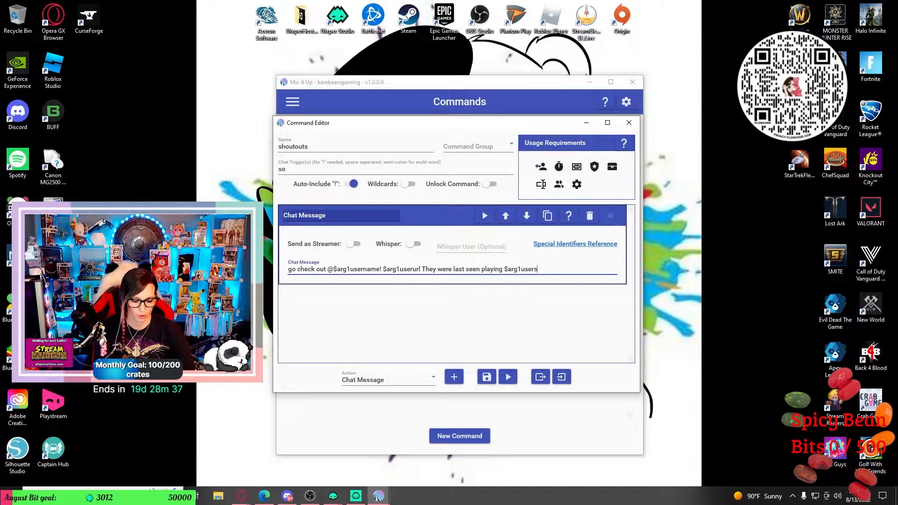
type("treamgame")
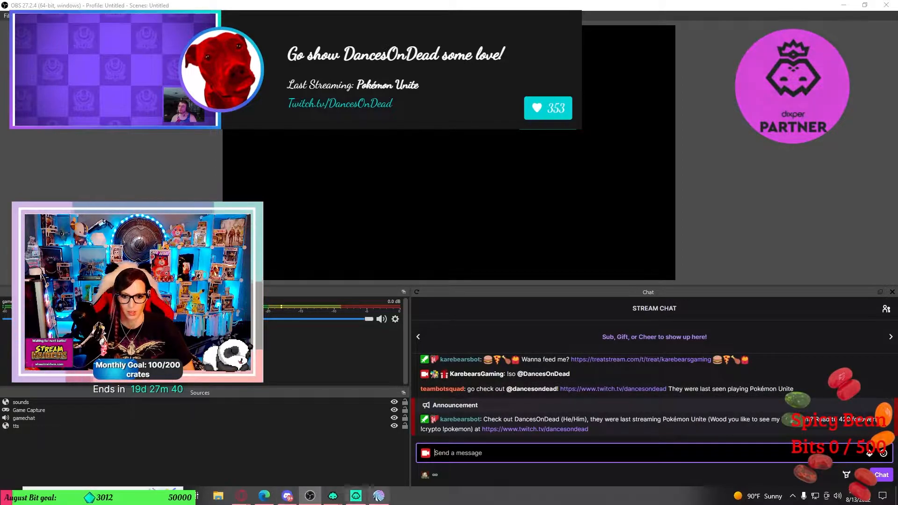
left_click(379, 495)
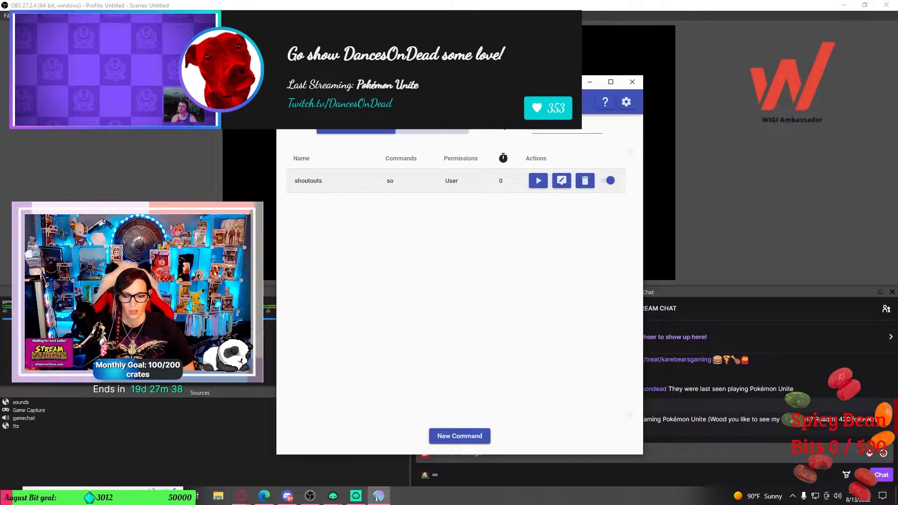
left_click(561, 180)
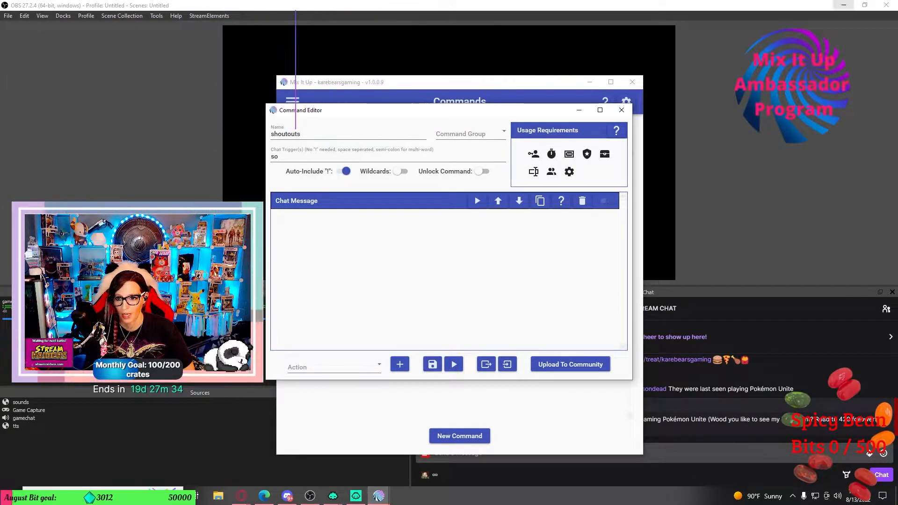
left_click(843, 5)
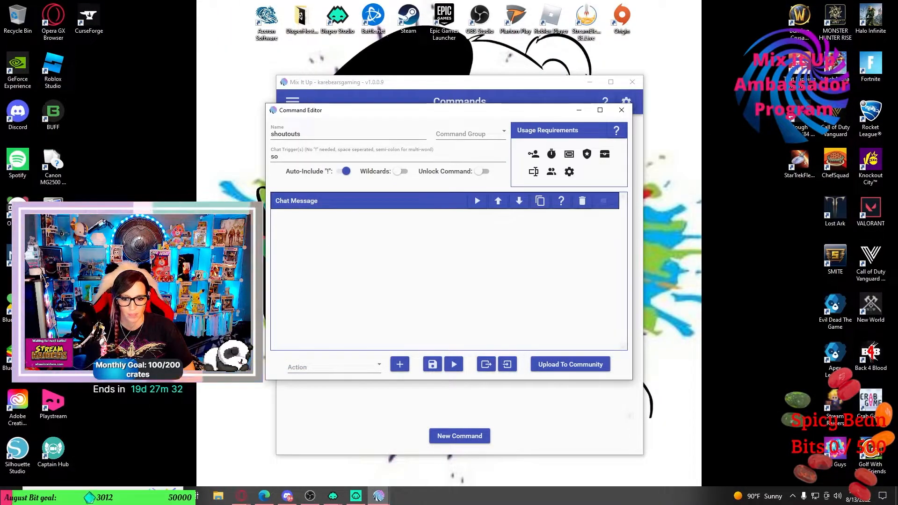
left_click(334, 367)
scroll(339, 300, "down", 5)
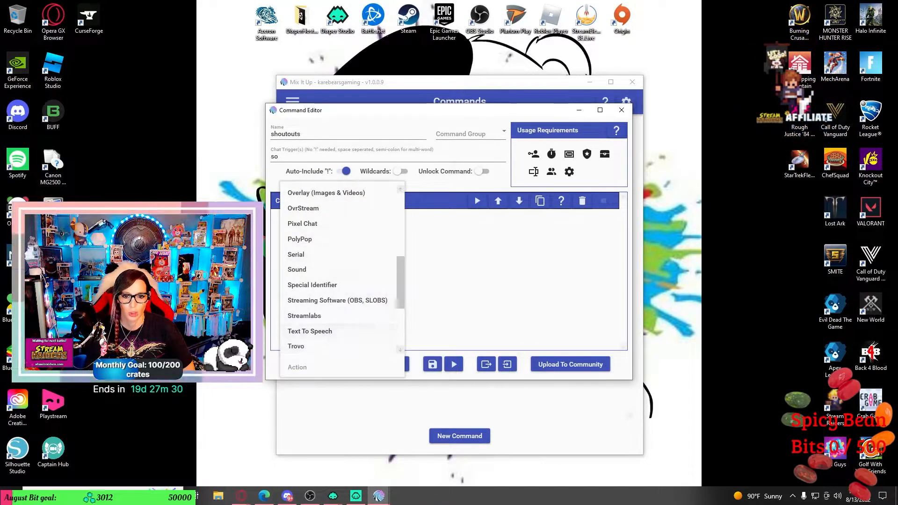
scroll(339, 300, "up", 5)
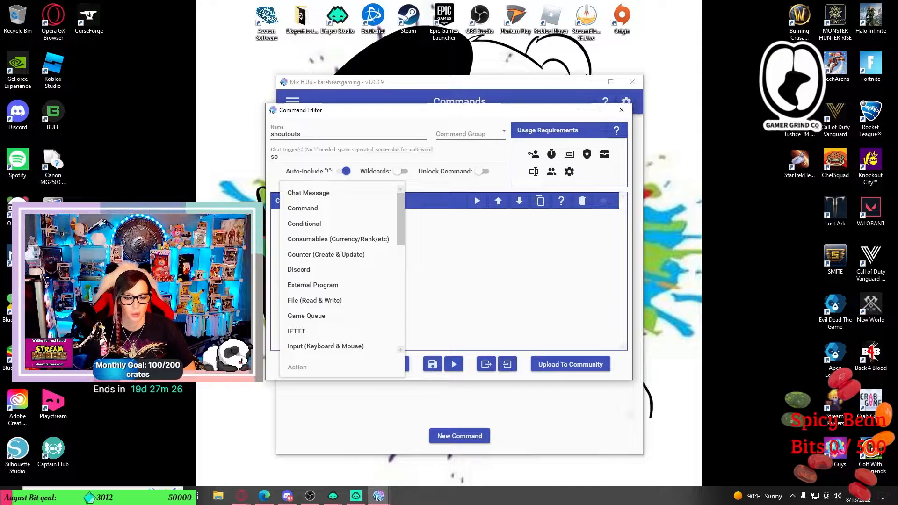
key("Escape")
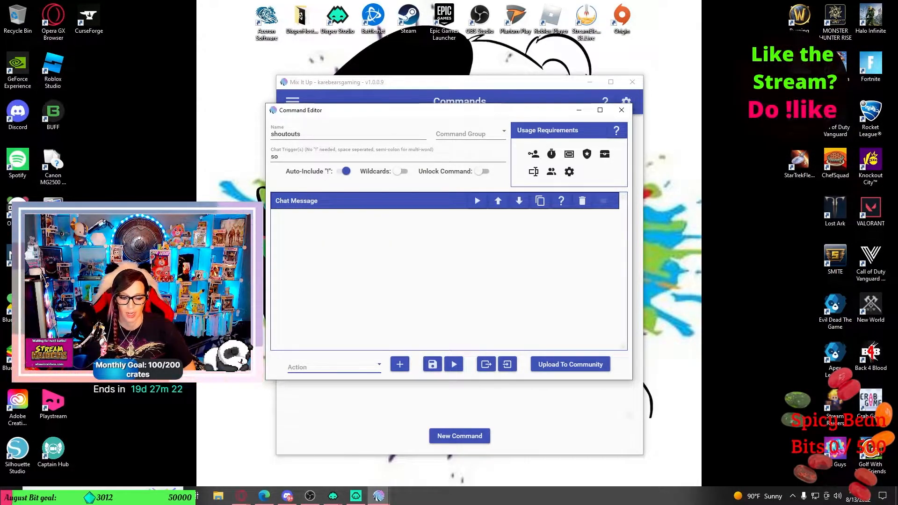
left_click(334, 367)
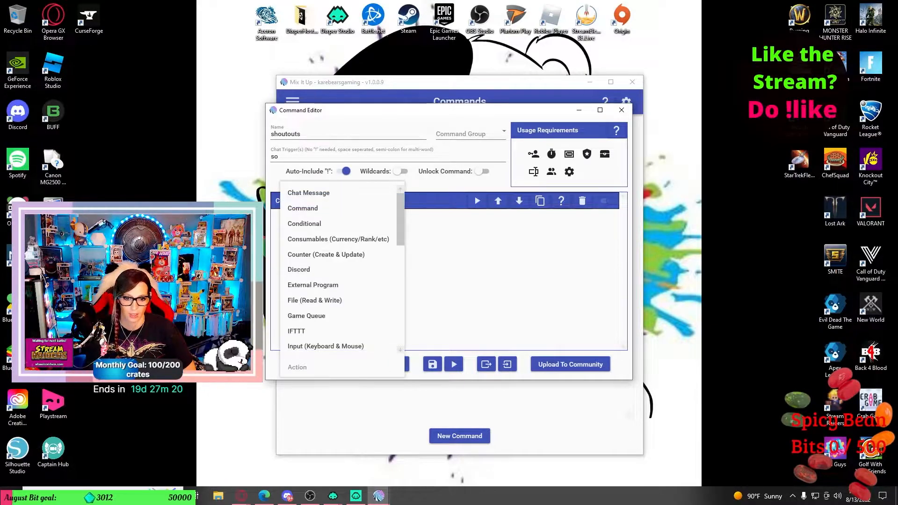
scroll(337, 309, "down", 6)
scroll(338, 330, "down", 2)
scroll(337, 331, "up", 10)
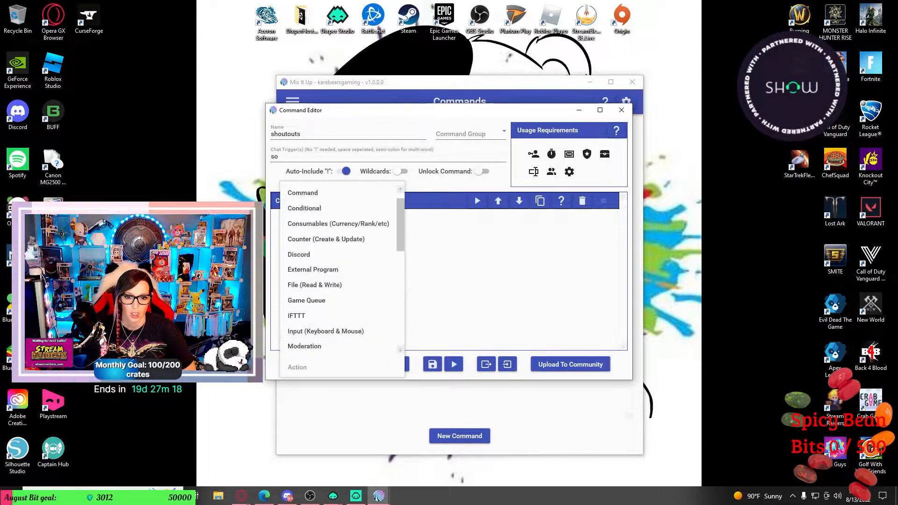
scroll(337, 331, "down", 2)
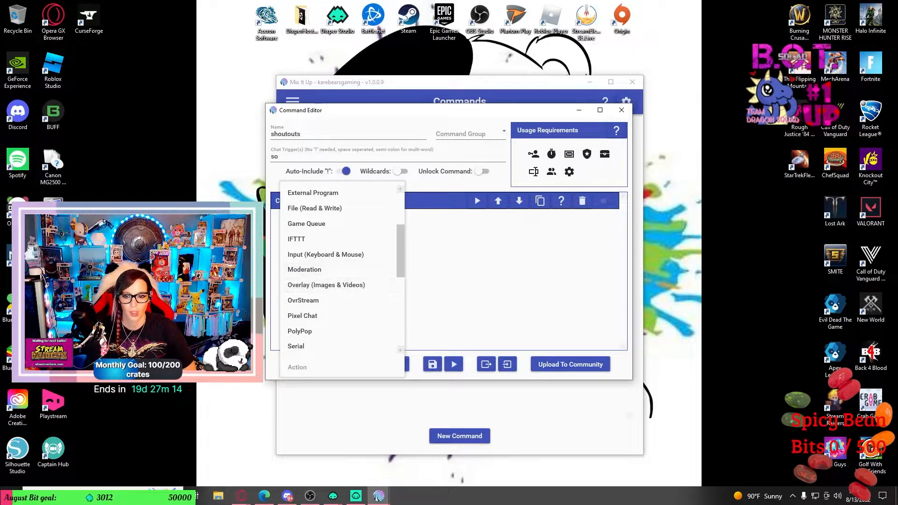
key("Escape")
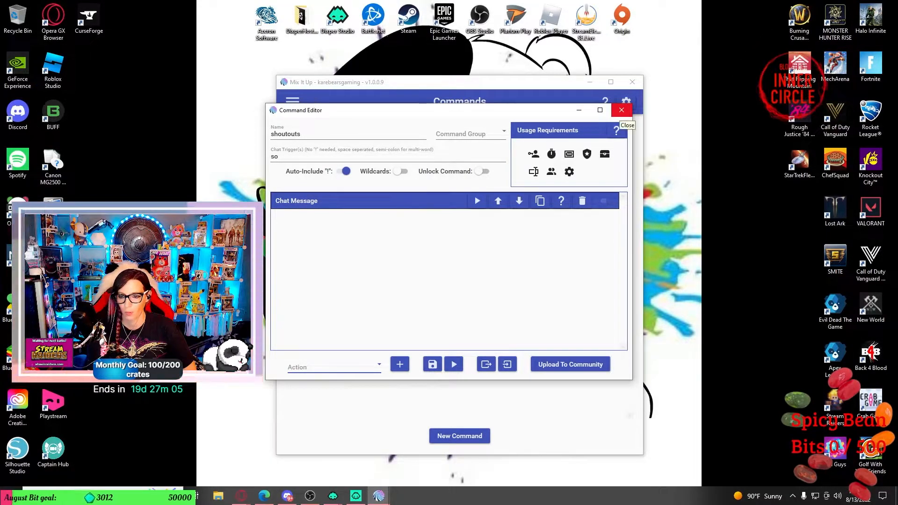
Close the command editor and go to the Community Commands page.
left_click(621, 110)
left_click(292, 101)
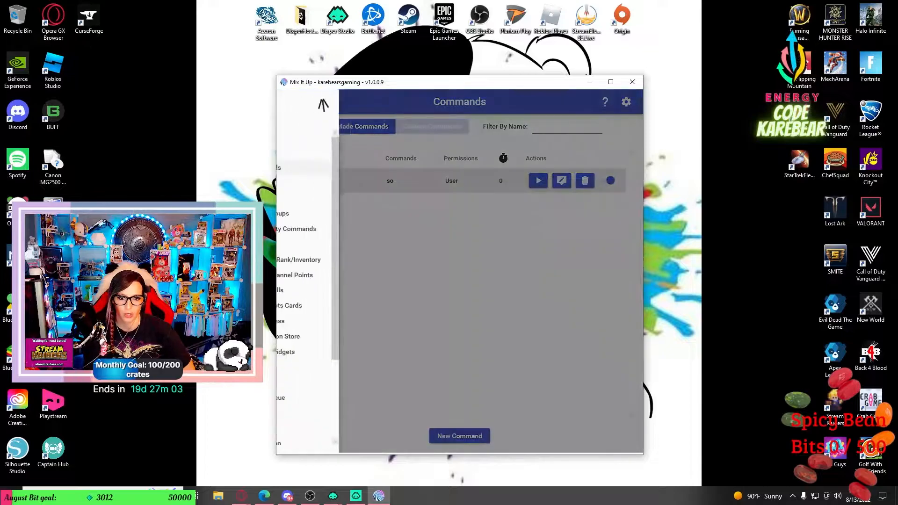
left_click(324, 229)
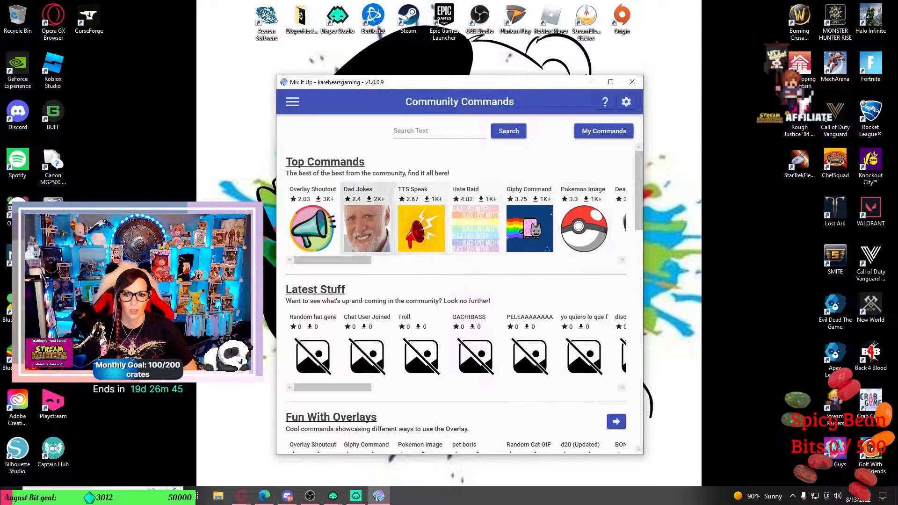
scroll(571, 210, "down", 2)
scroll(582, 220, "up", 2)
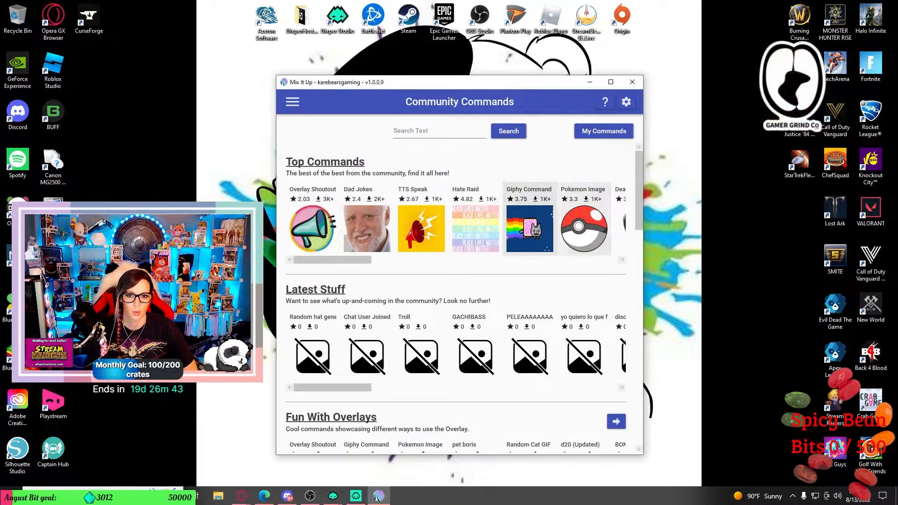
Search community commands for 'shout' and open the Overlay Shoutout result.
left_click(439, 132)
type("shout")
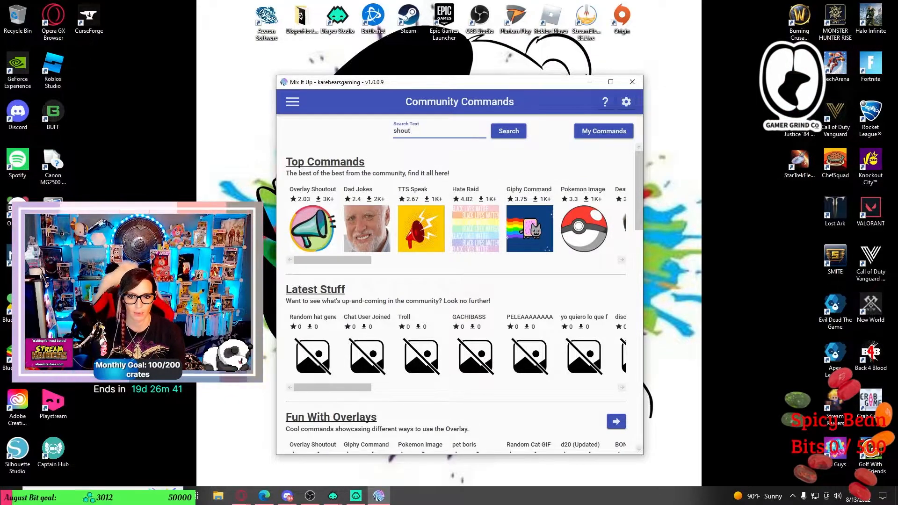
key("Return")
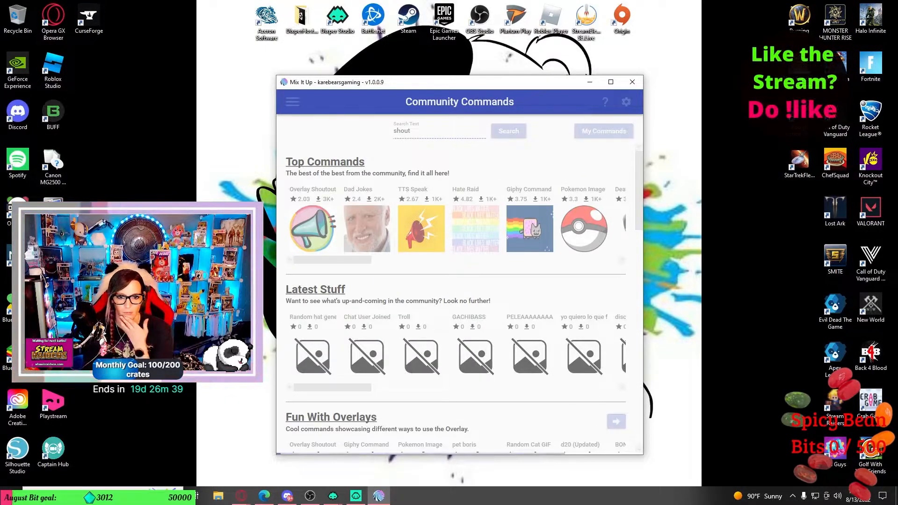
left_click(370, 171)
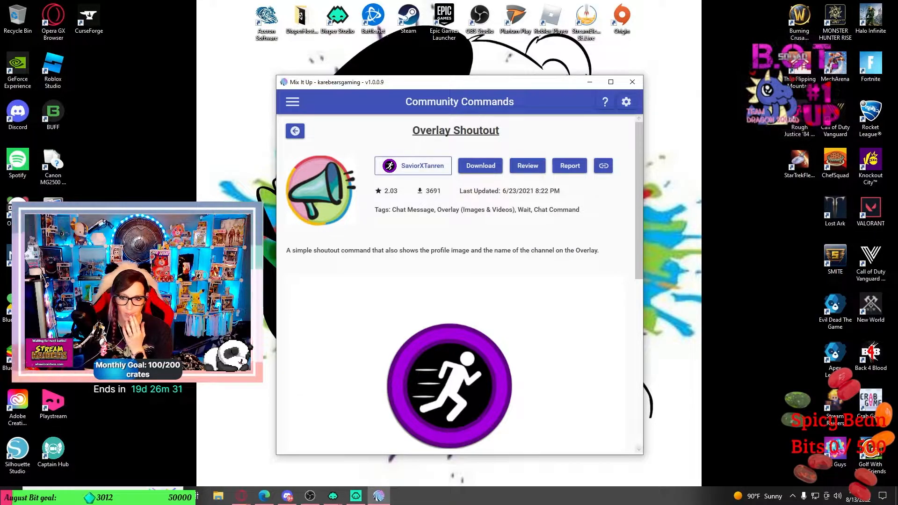
Download Overlay Shoutout and import it as a new Chat command named Shoutout.
left_click(480, 166)
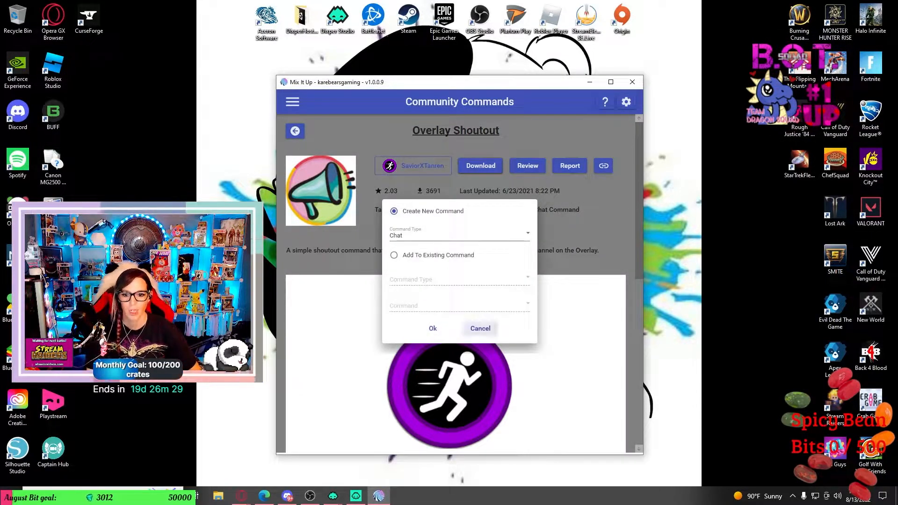
left_click(433, 328)
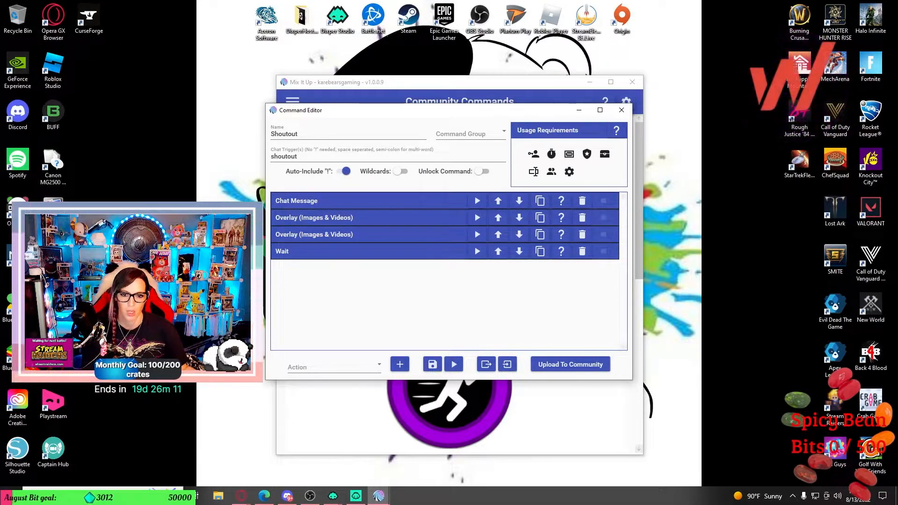
Expand the Shoutout command's Chat Message action and select its @$targetusername message text.
left_click(327, 201)
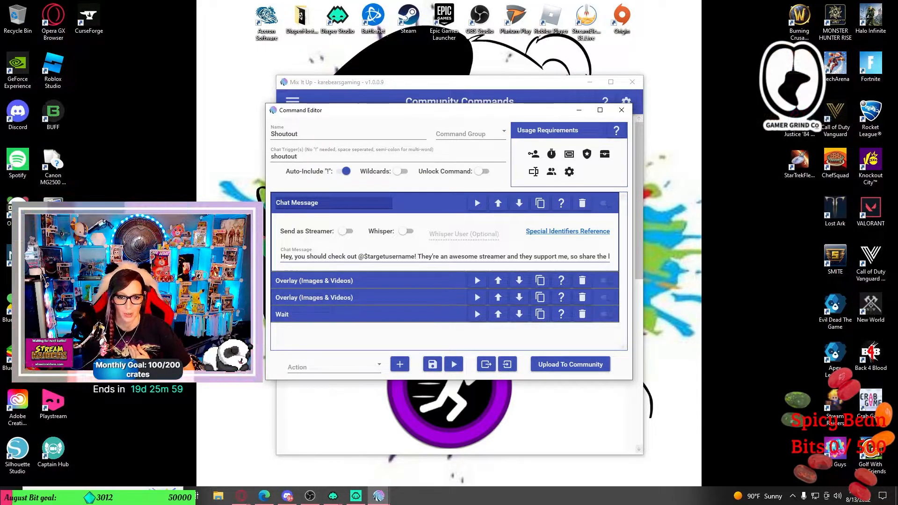
left_click_drag(461, 257, 612, 257)
left_click(579, 256)
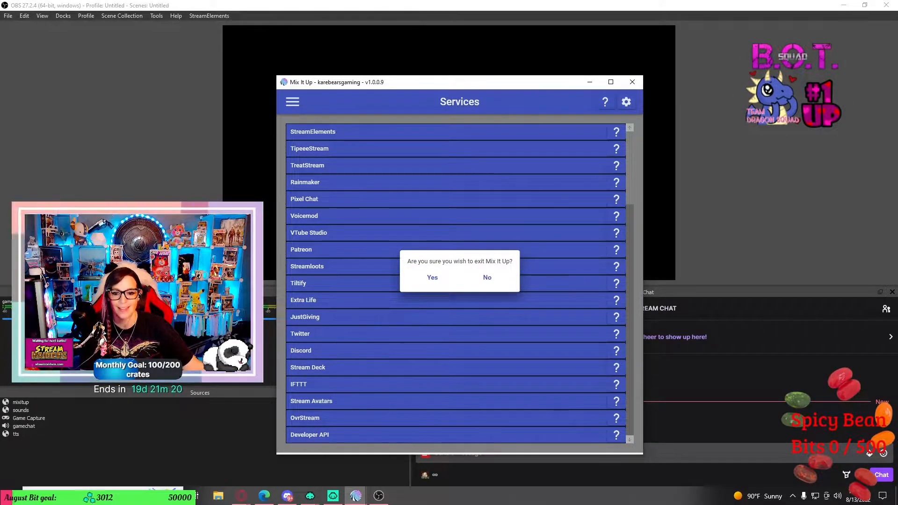
Answer Yes to 'Are you sure you wish to exit Mix It Up?'.
left_click(432, 277)
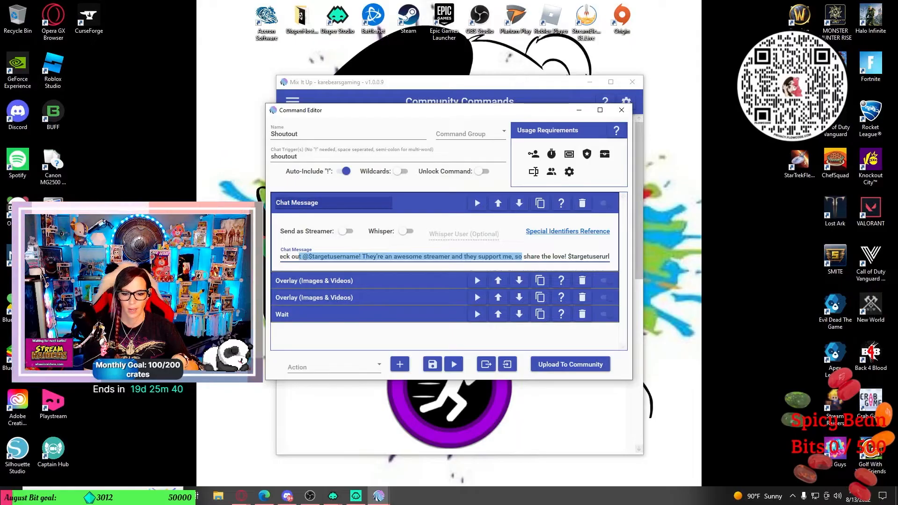
Collapse the Chat Message, expand the first Overlay action, and close the Shoutout editor.
left_click(297, 201)
left_click(314, 220)
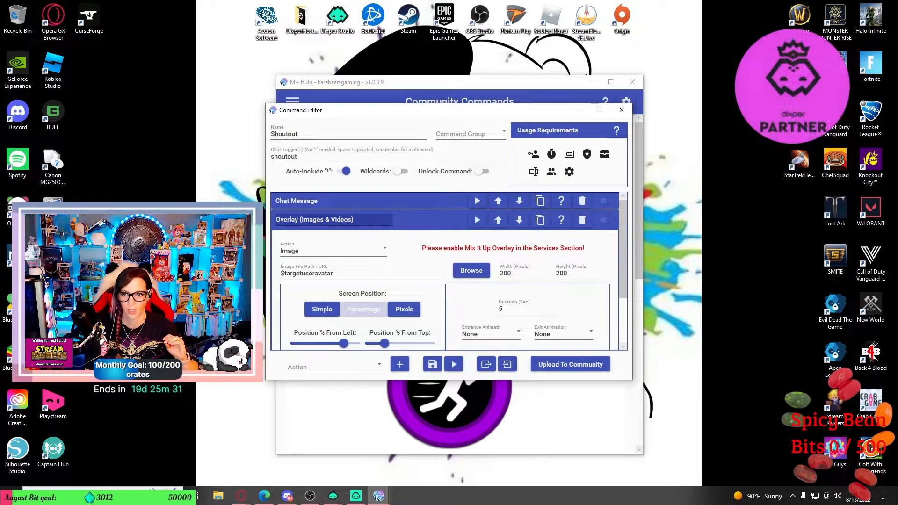
left_click(621, 111)
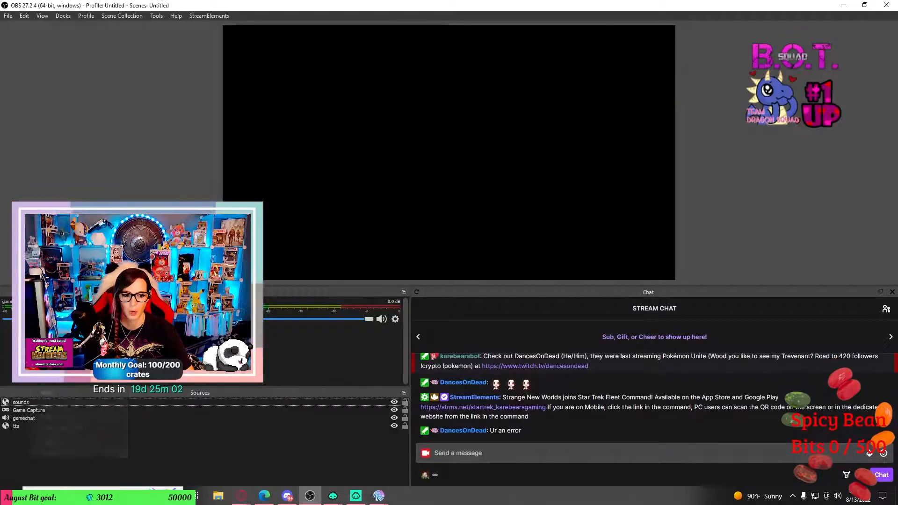
mouse_move(51, 392)
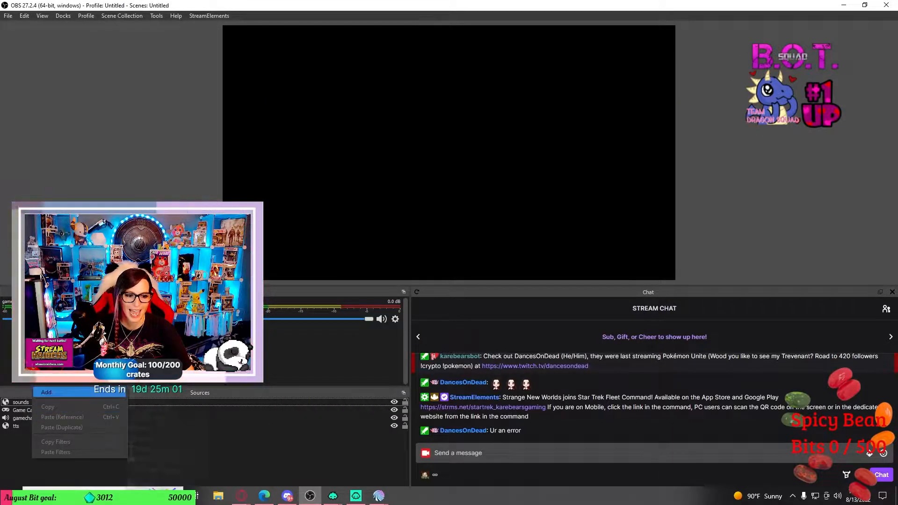
left_click(145, 388)
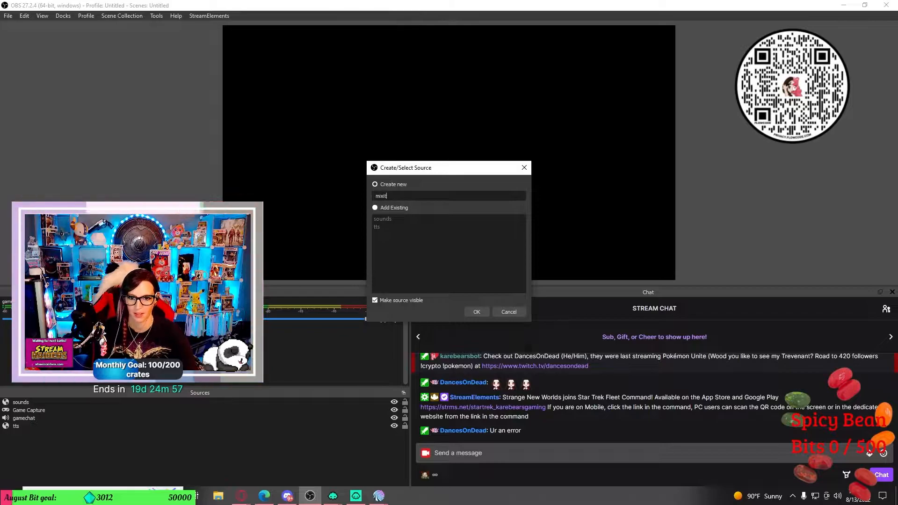
type("mixitup")
left_click(477, 312)
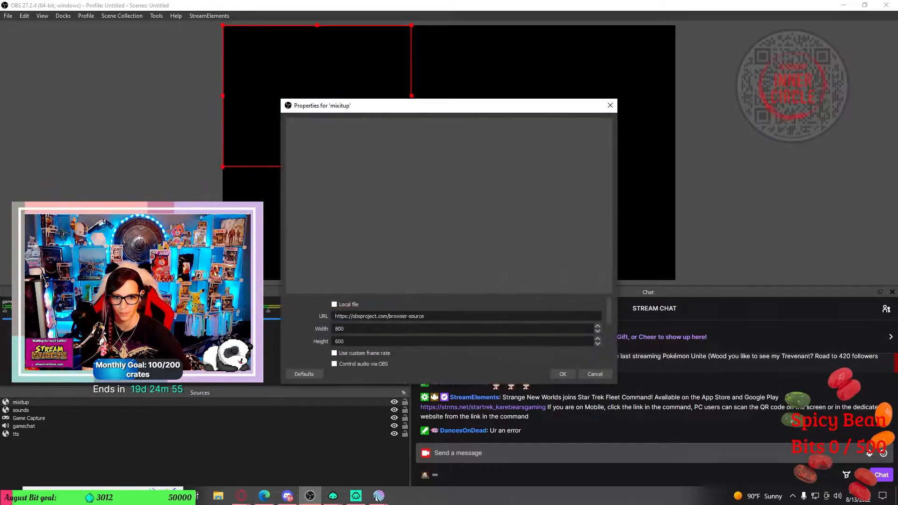
type("http://localhost:8111/overlay/")
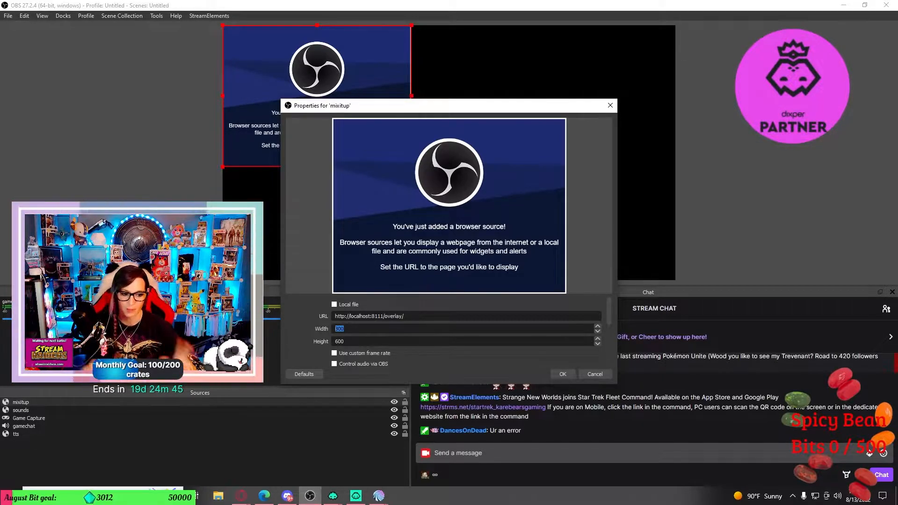
type("10")
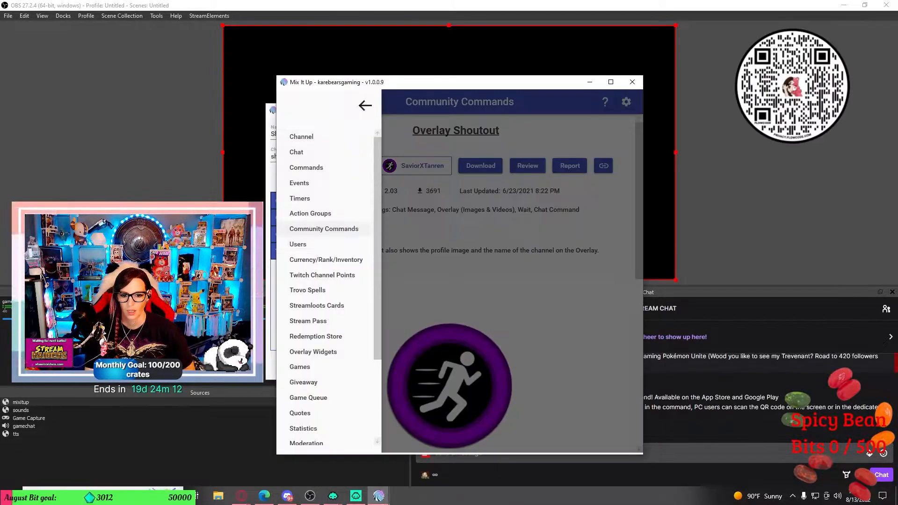
scroll(327, 280, "down", 3)
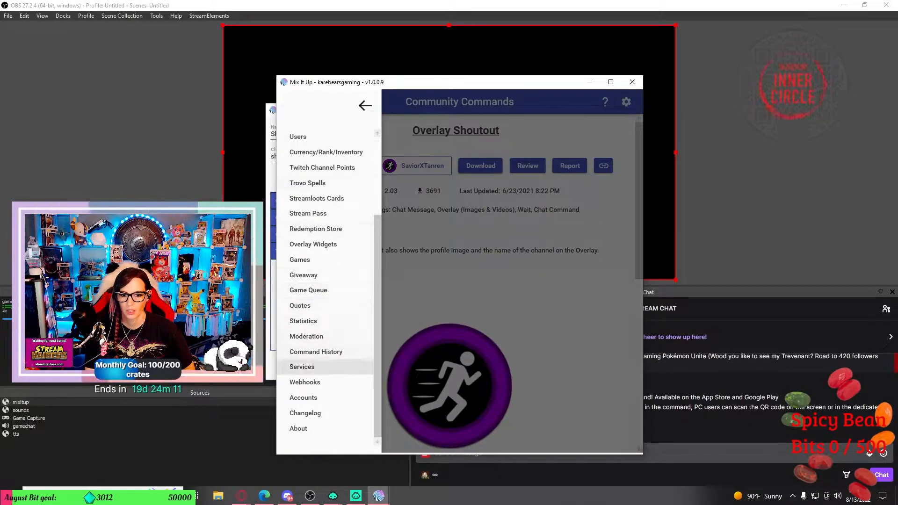
Try connecting the OBS Studio service on the Services page and dismiss the connection error.
left_click(302, 367)
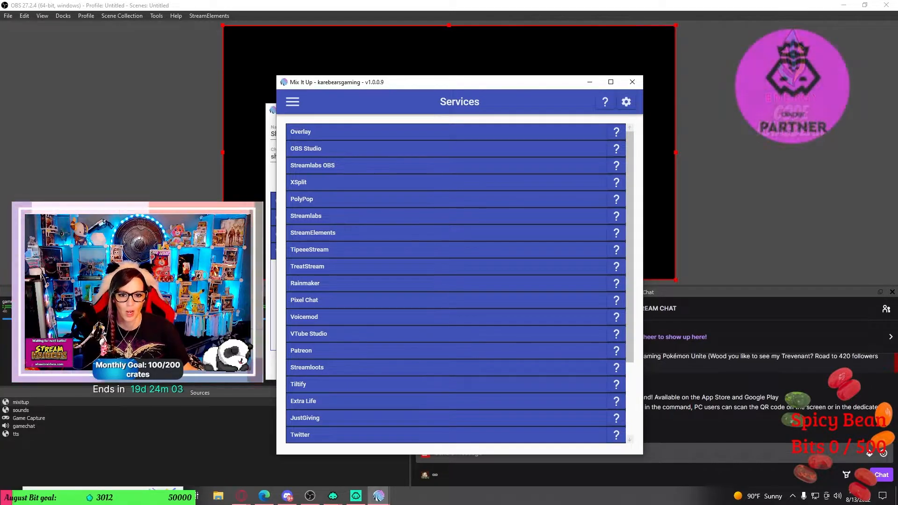
left_click(306, 148)
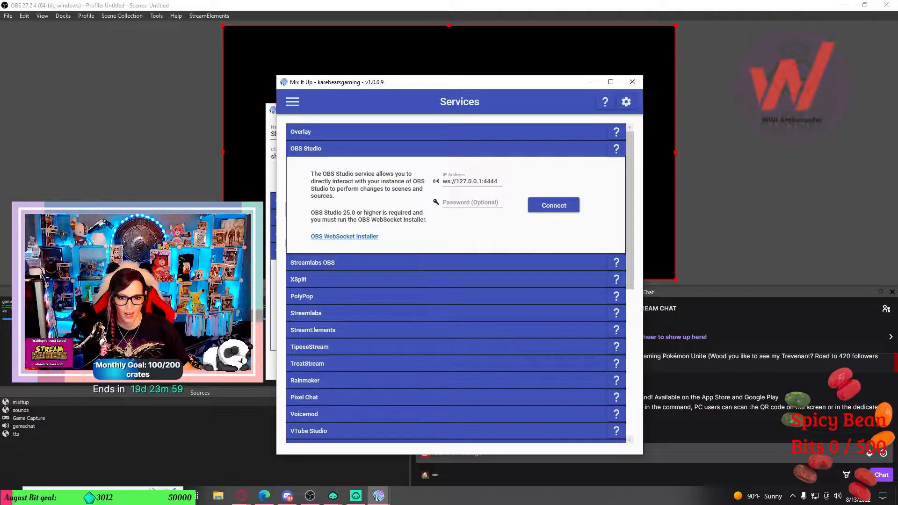
left_click(307, 149)
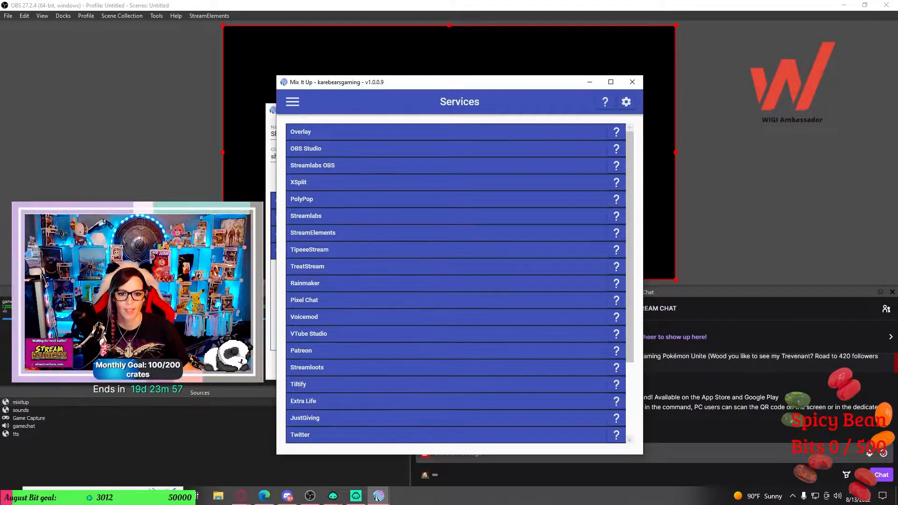
left_click(306, 149)
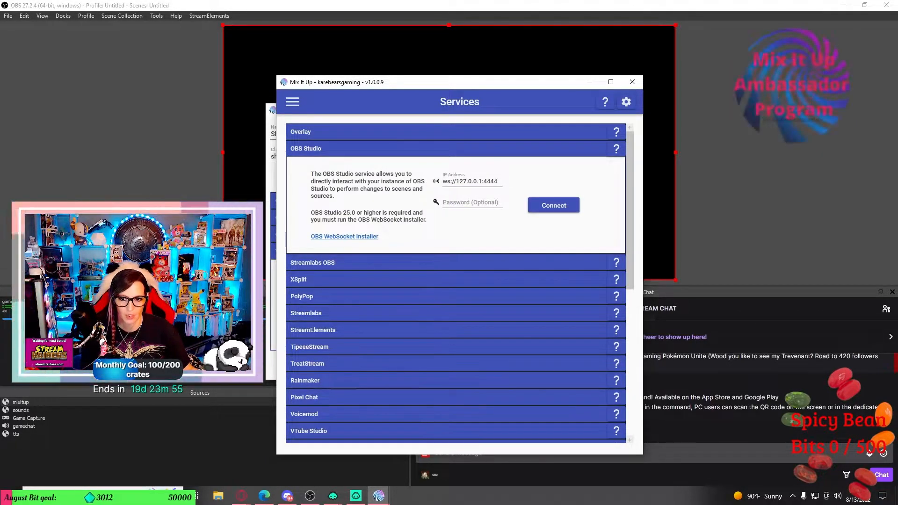
left_click(554, 205)
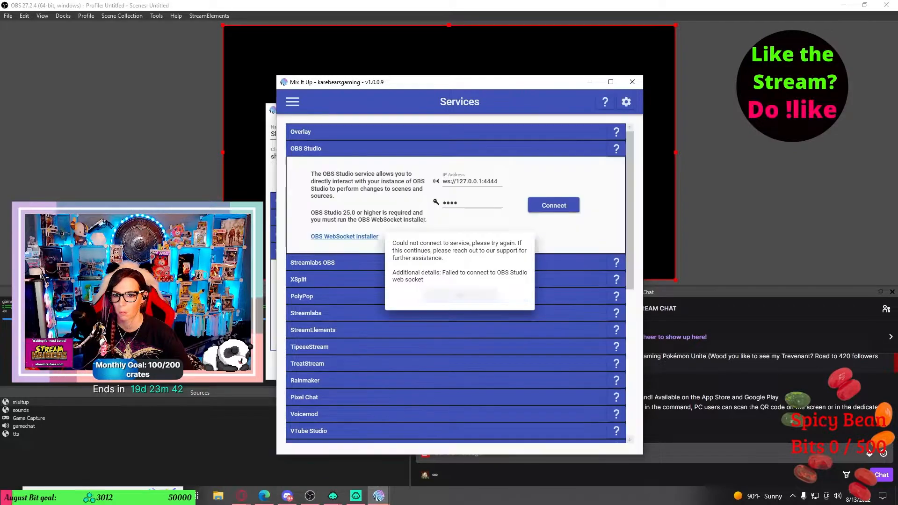
left_click(460, 295)
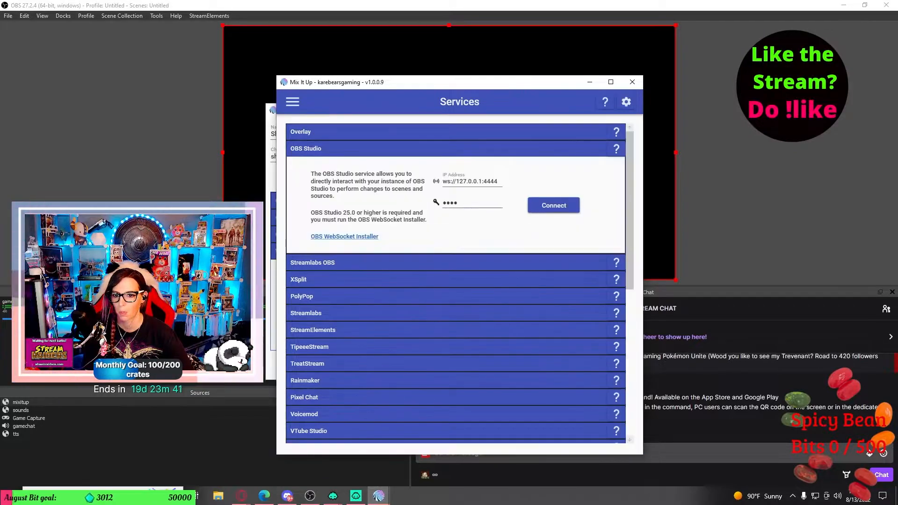
Clear the OBS Studio password and open the OBS WebSocket installer's folder.
double_click(451, 202)
key("BackSpace")
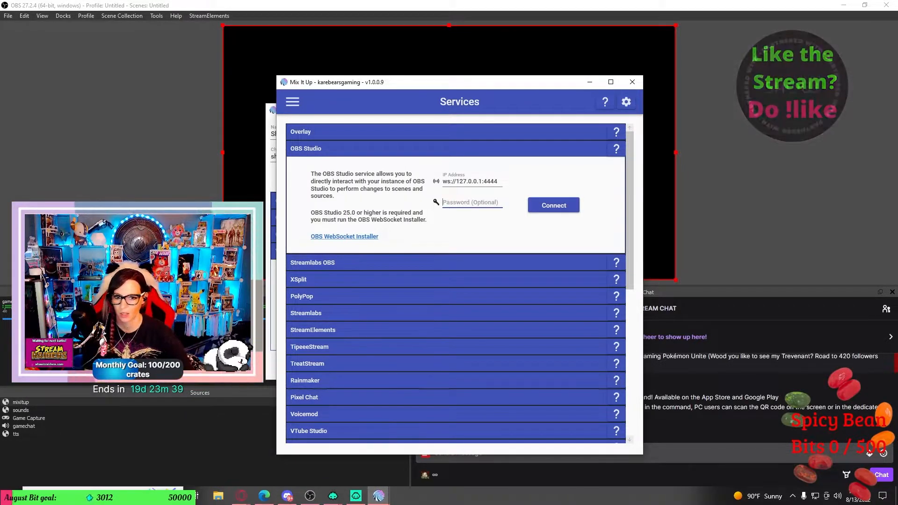
left_click(344, 236)
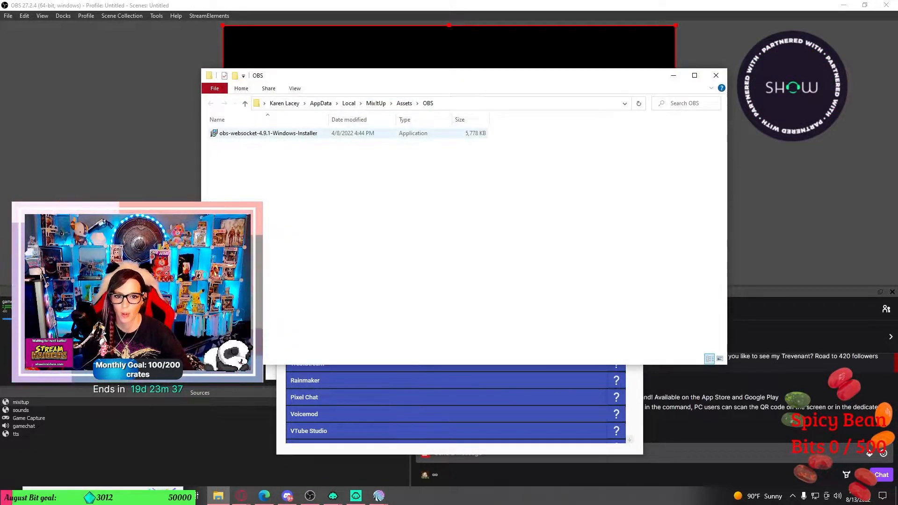
Install obs-websocket 4.9.1 with default options into C:\Program Files (x86)\obs-studio.
left_click(253, 134)
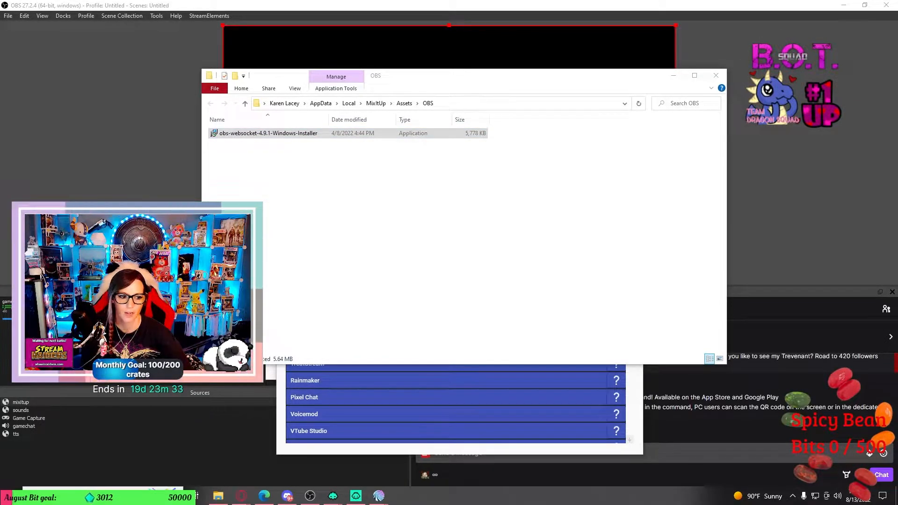
key("Return")
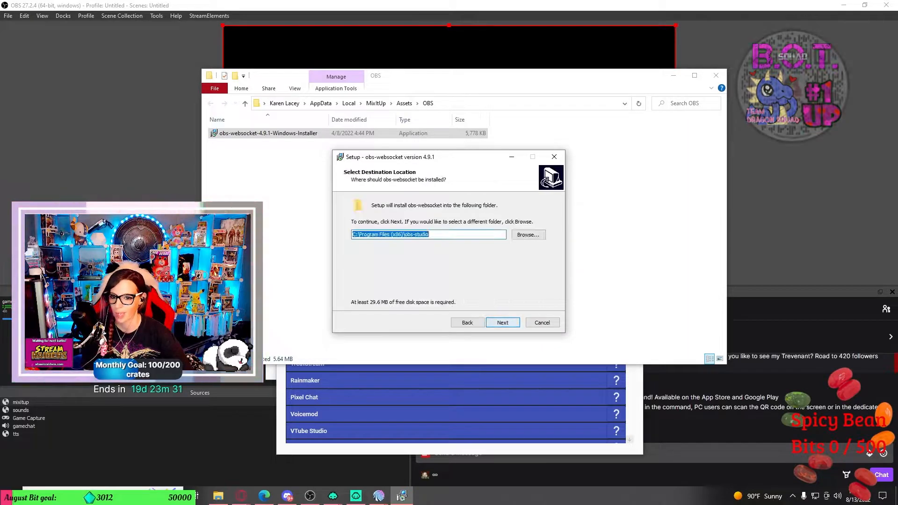
key("Return")
key("Return")
key("Return")
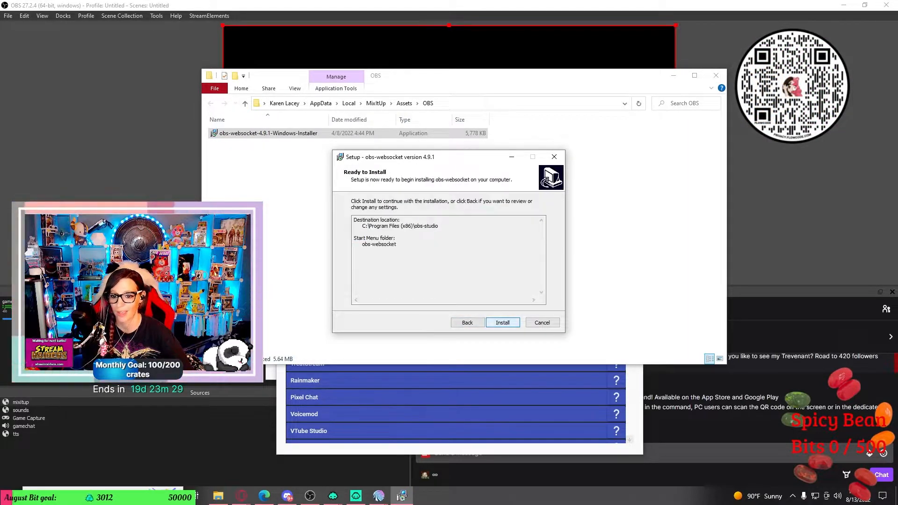
key("Return")
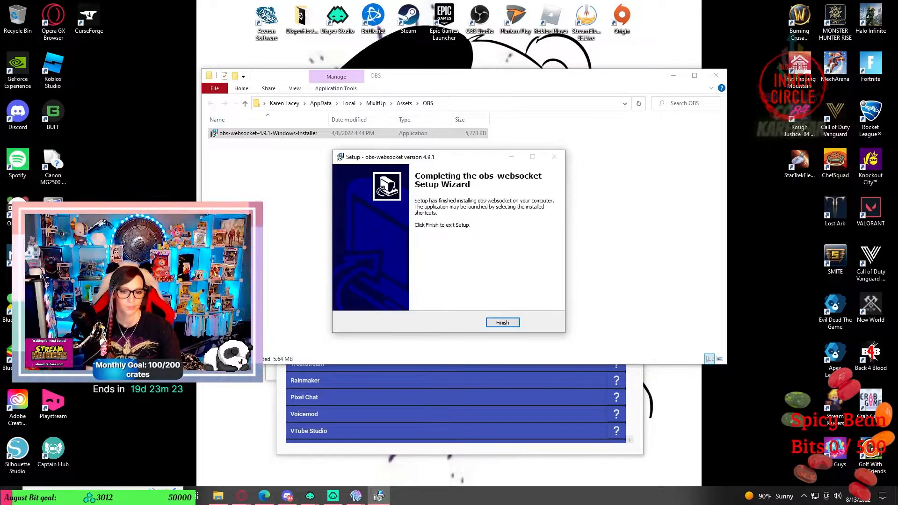
key("Return")
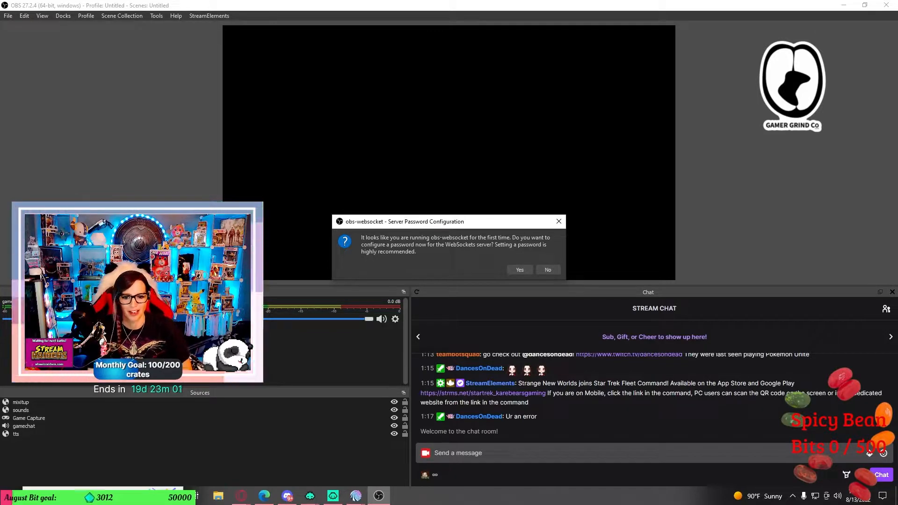
Accept the password prompt and save the port 4444 WebSockets server with authentication and a password.
key("Return")
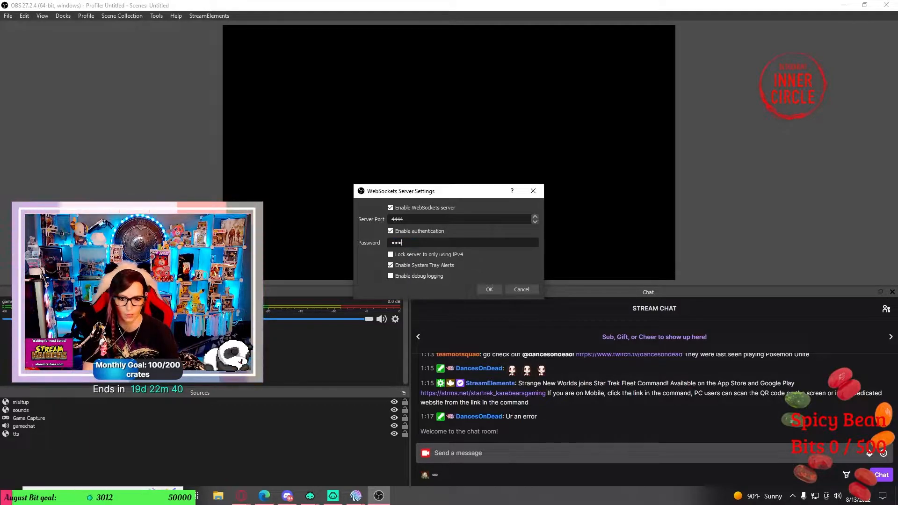
key("BackSpace")
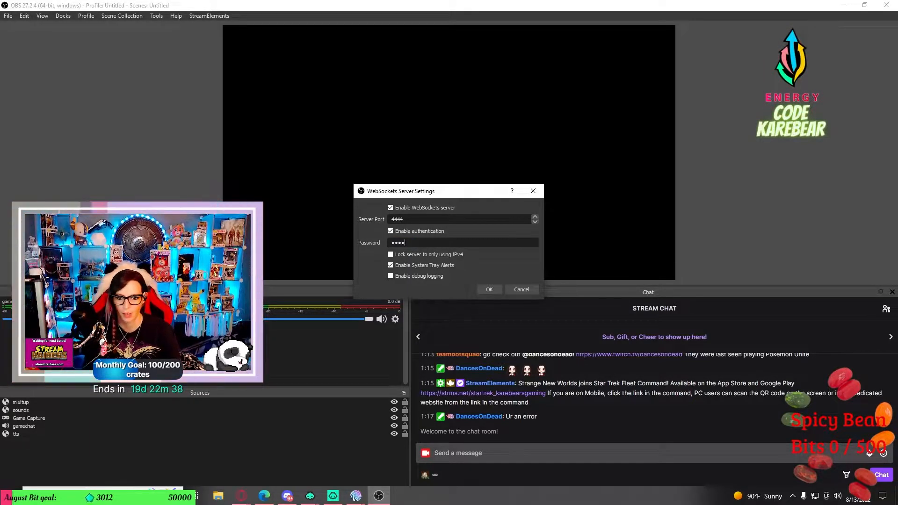
left_click(489, 290)
left_click(356, 495)
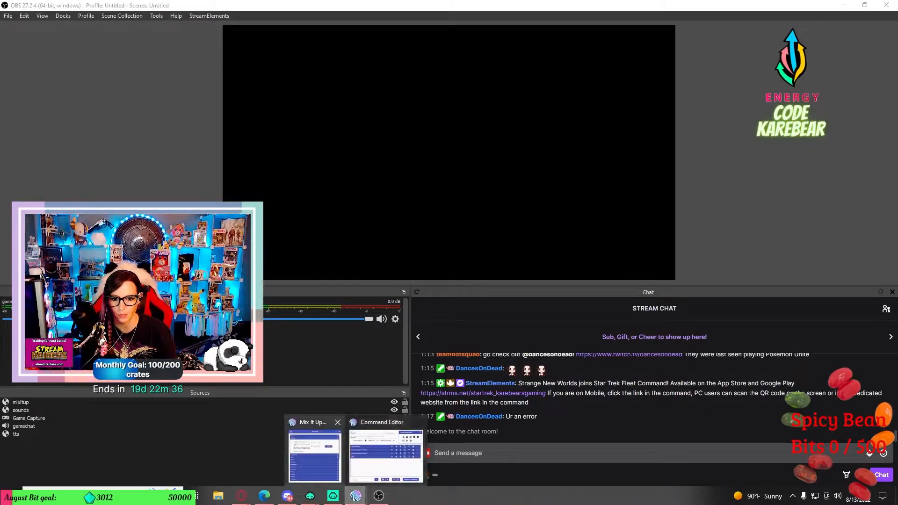
Connect Mix It Up's OBS Studio service using the websocket password.
left_click(318, 453)
left_click(471, 203)
type("•")
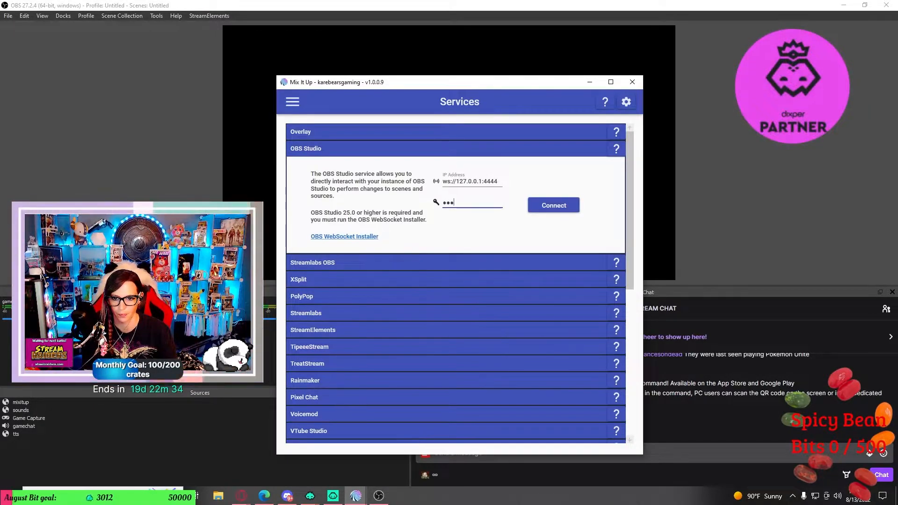
left_click(553, 205)
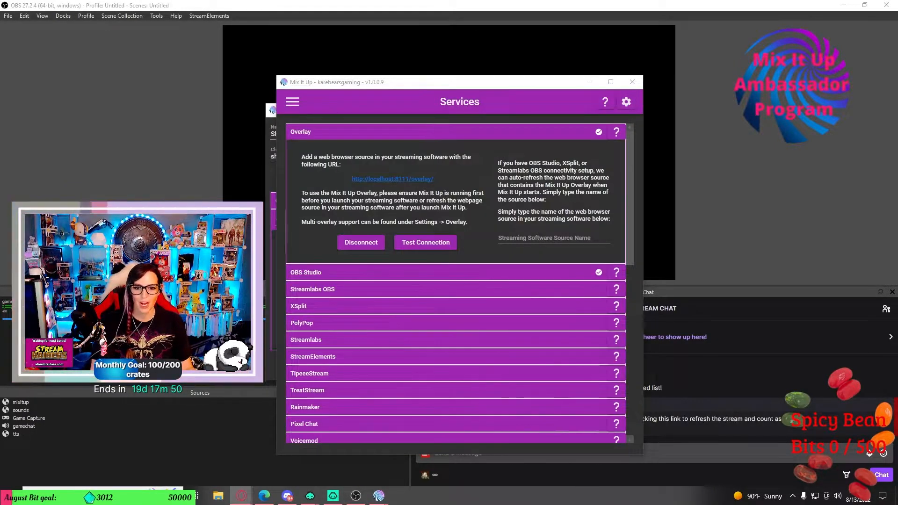
Review the Overlay and OBS Studio connection details and close the old command editor.
left_click(439, 132)
left_click(440, 131)
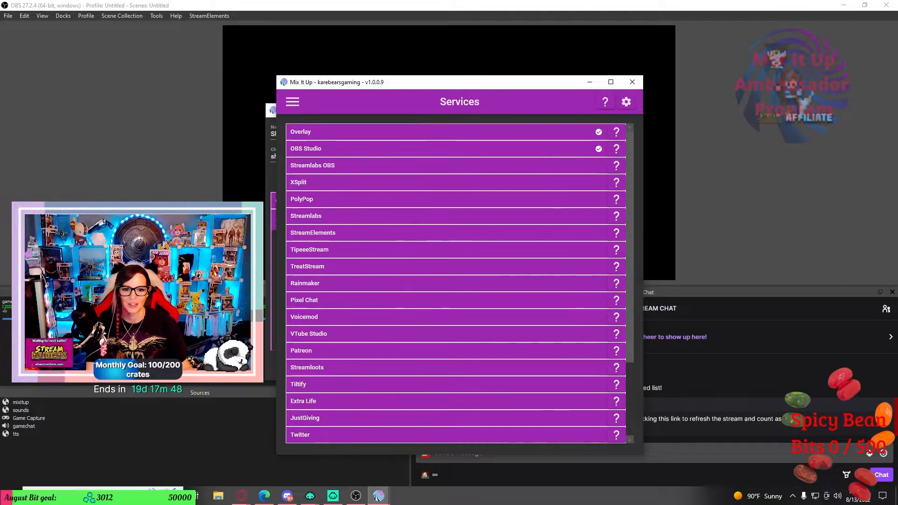
left_click(440, 148)
left_click(439, 149)
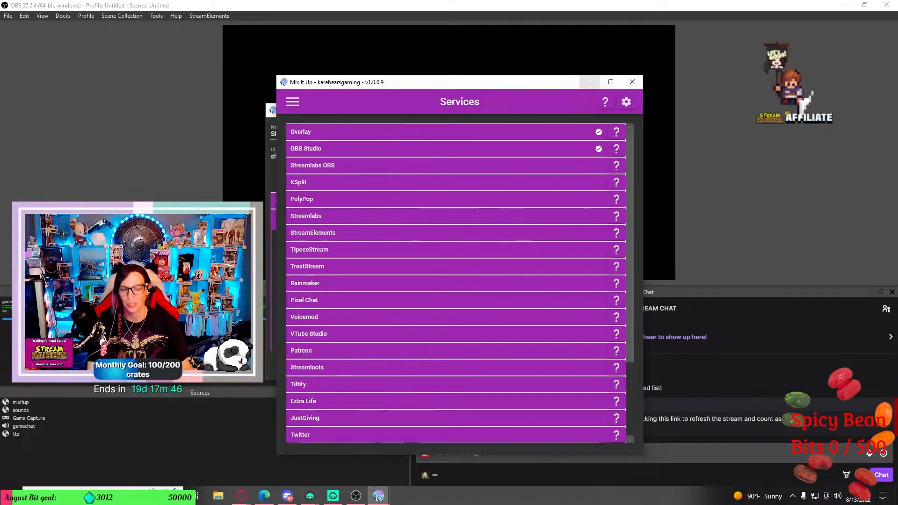
left_click(589, 82)
left_click(616, 113)
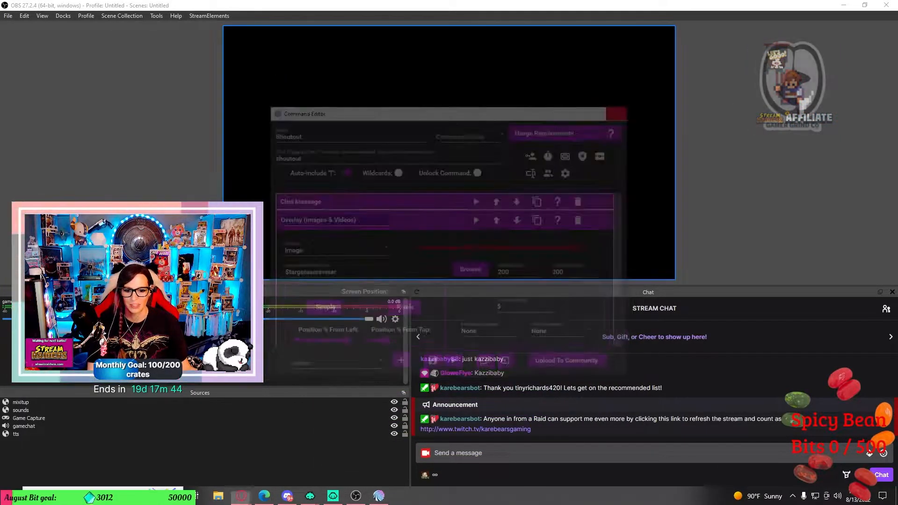
left_click(379, 496)
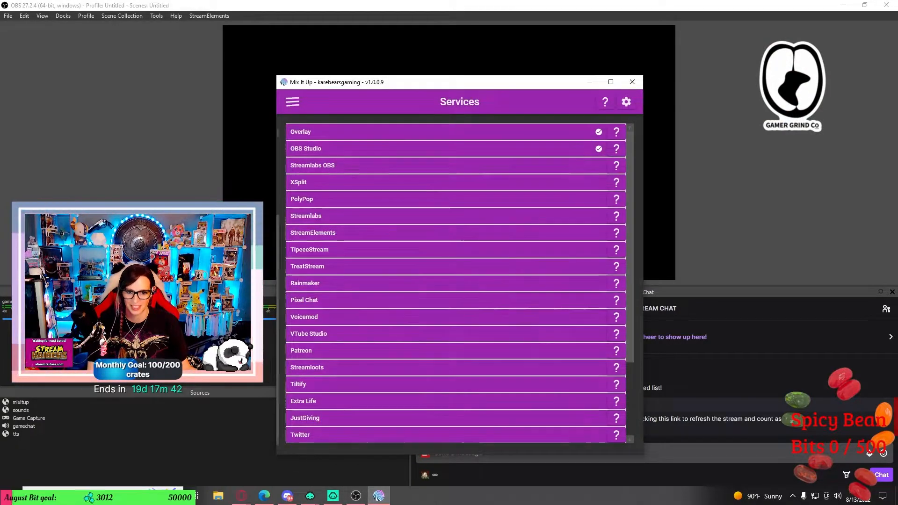
Download the Overlay Shoutout community command and import it as a new command.
left_click(292, 101)
scroll(323, 160, "up", 5)
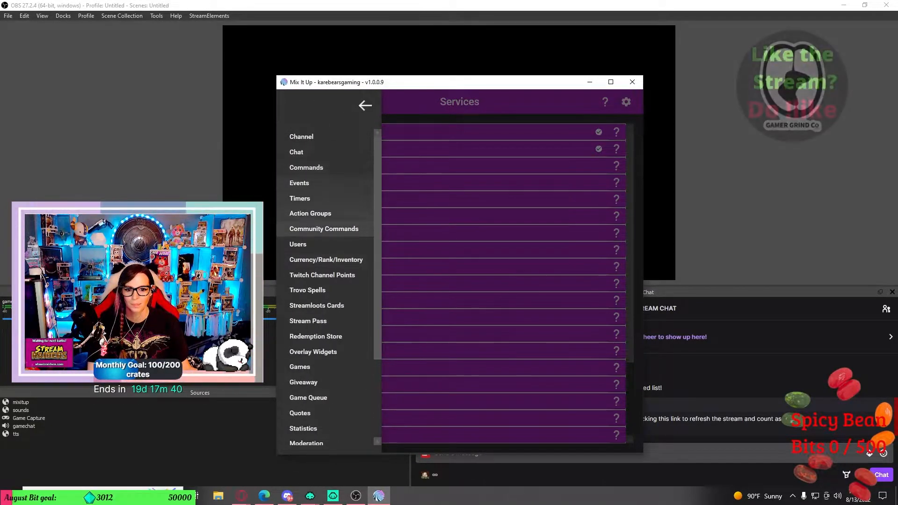
left_click(324, 229)
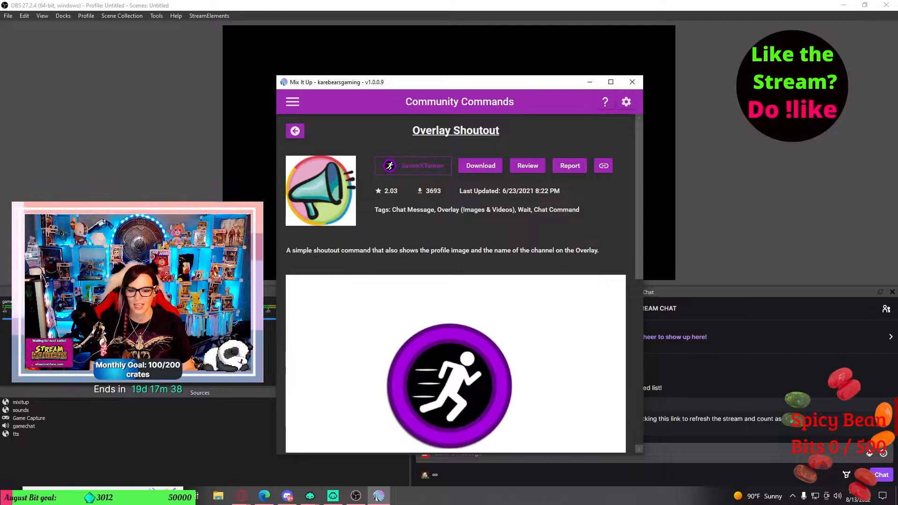
left_click(480, 166)
left_click(433, 328)
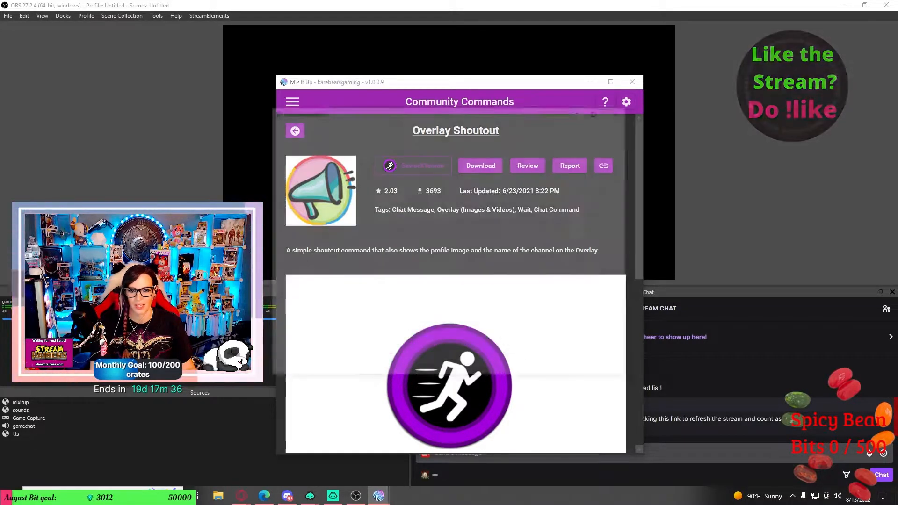
Inspect the Shoutout command's Chat Message action and its $targetuseravatar overlay settings.
left_click(412, 218)
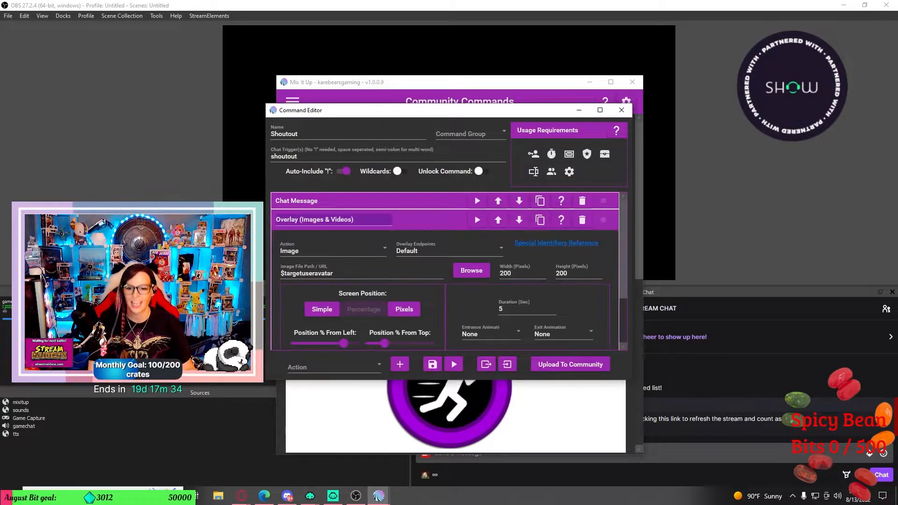
left_click(416, 220)
left_click(412, 201)
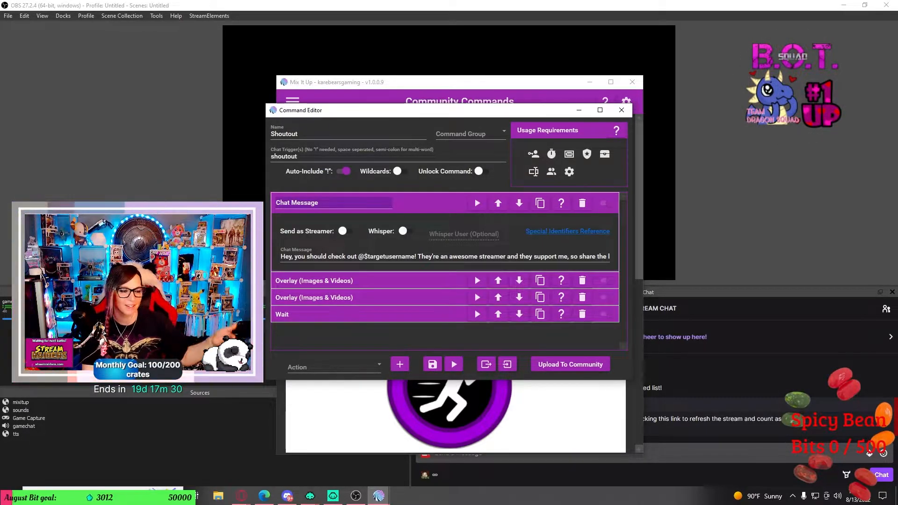
left_click(393, 218)
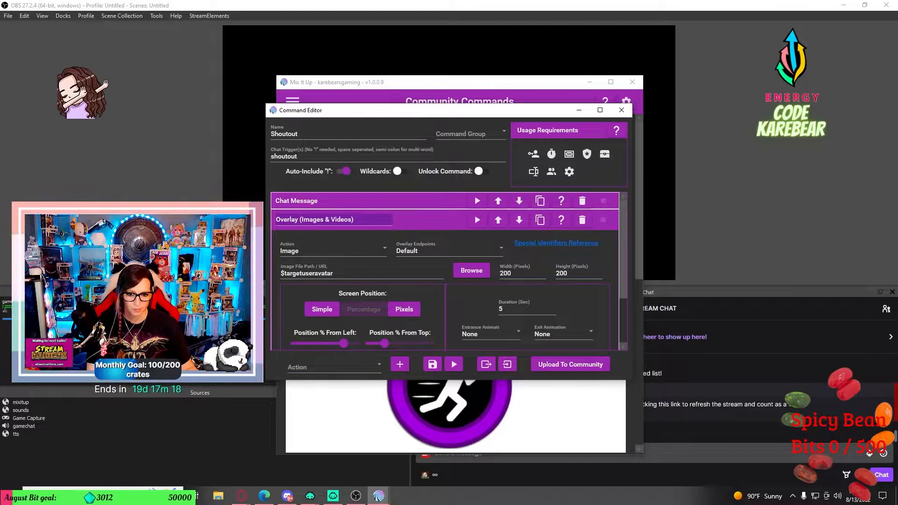
Browse the list of actions that can be added to the command.
left_click(334, 367)
scroll(339, 331, "down", 5)
scroll(338, 331, "up", 5)
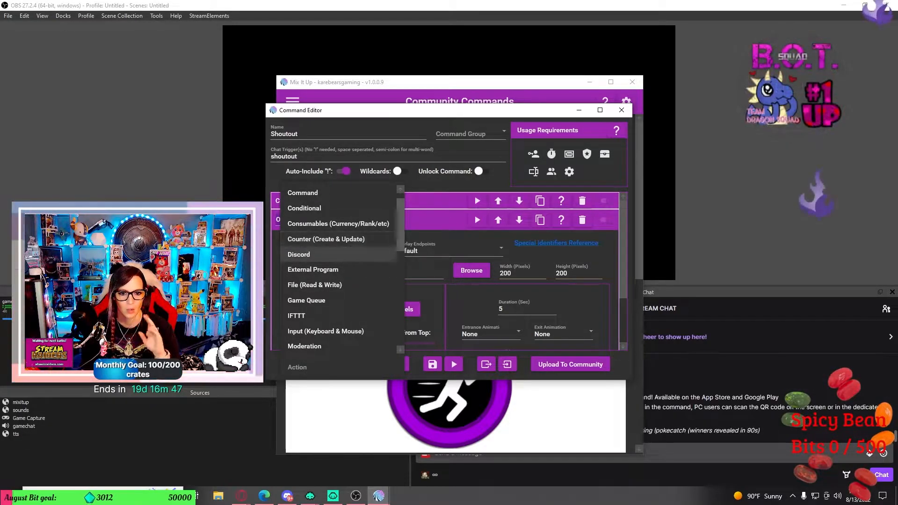
Choose Overlay (Images & Videos) from the Action list and review the available overlay content types.
scroll(339, 269, "down", 3)
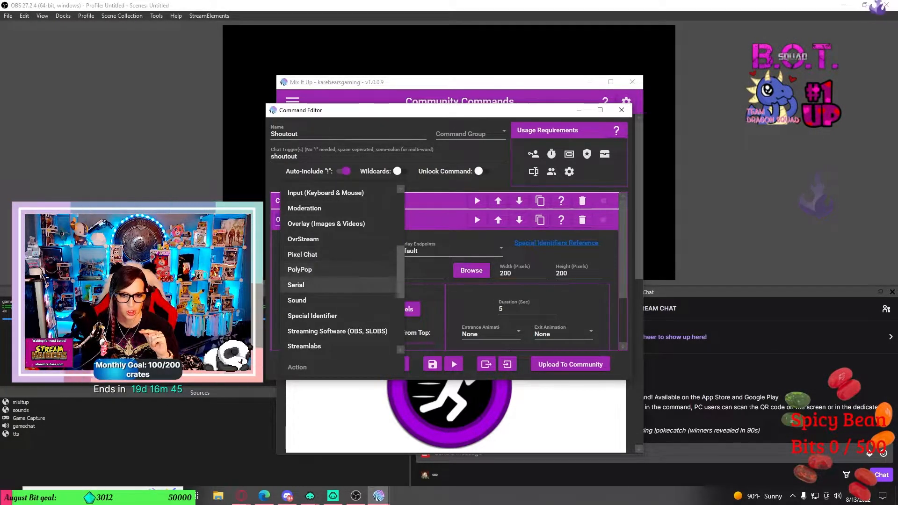
scroll(338, 285, "up", 2)
scroll(338, 285, "down", 4)
scroll(338, 331, "down", 1)
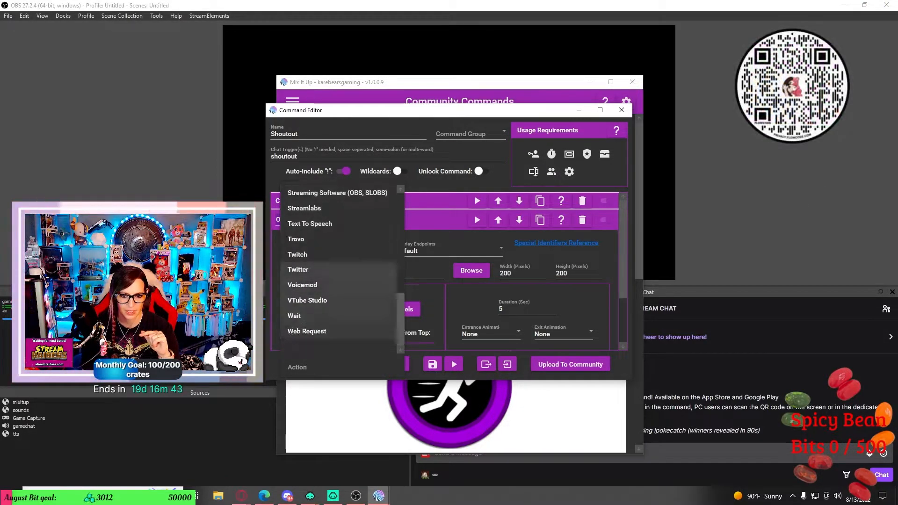
scroll(339, 331, "up", 6)
scroll(338, 331, "up", 1)
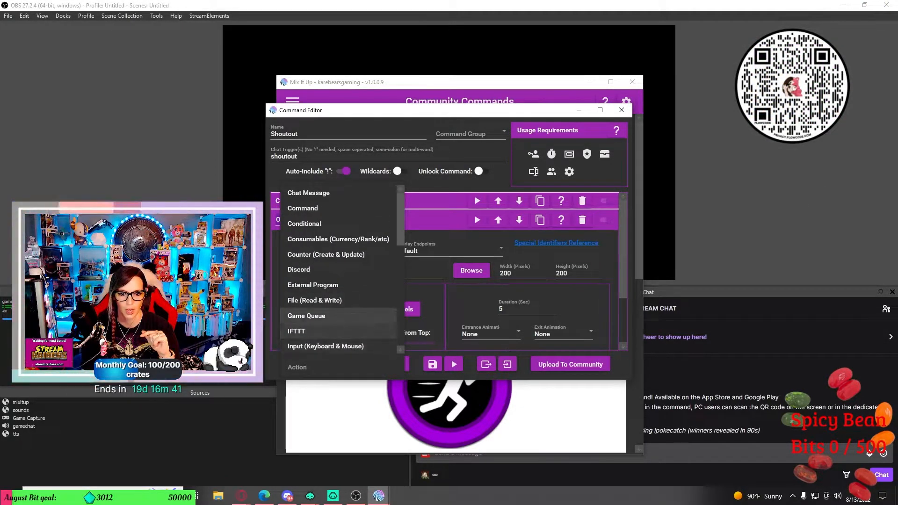
scroll(339, 331, "down", 6)
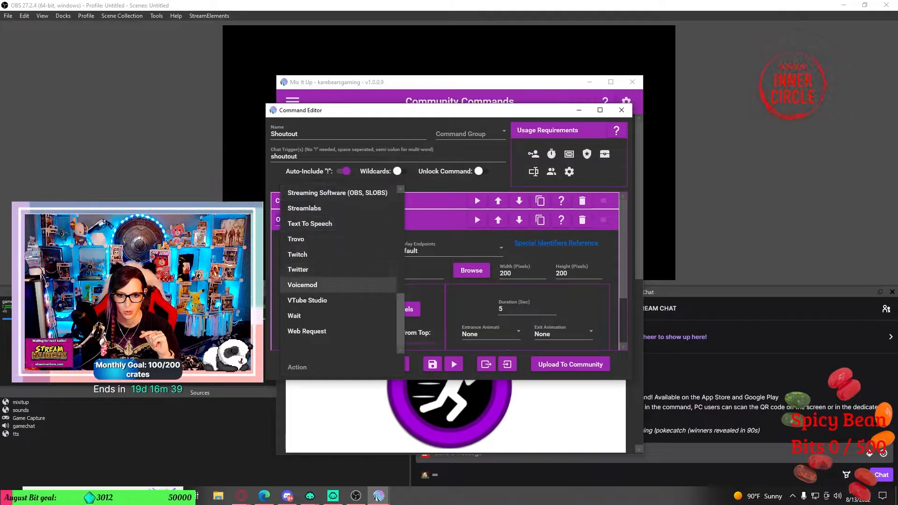
scroll(339, 316, "up", 5)
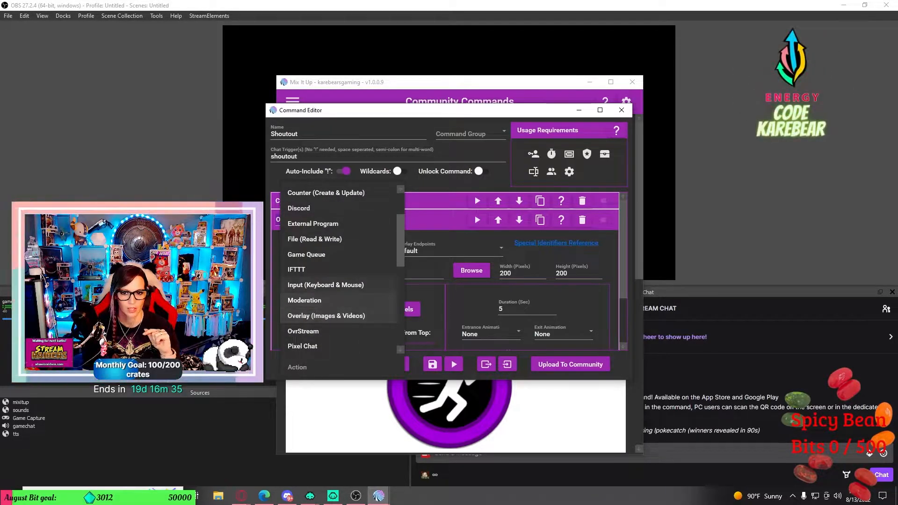
left_click(326, 316)
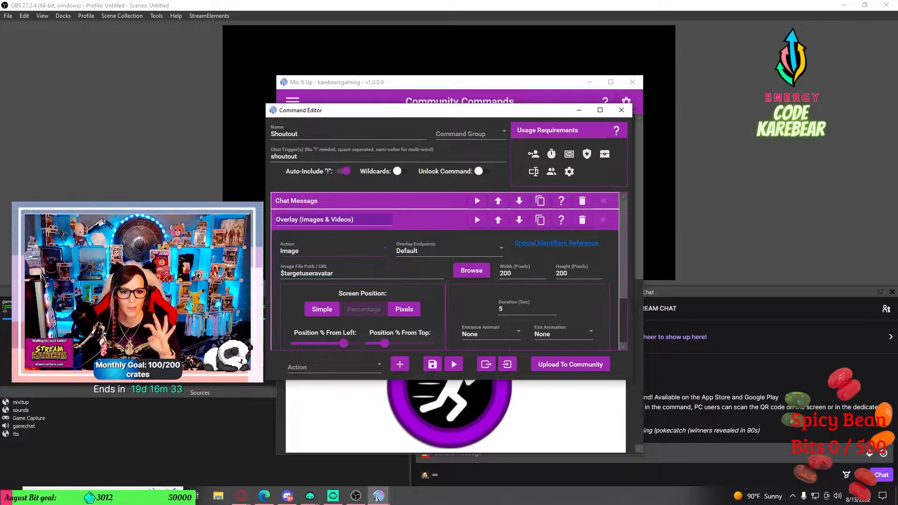
left_click(327, 251)
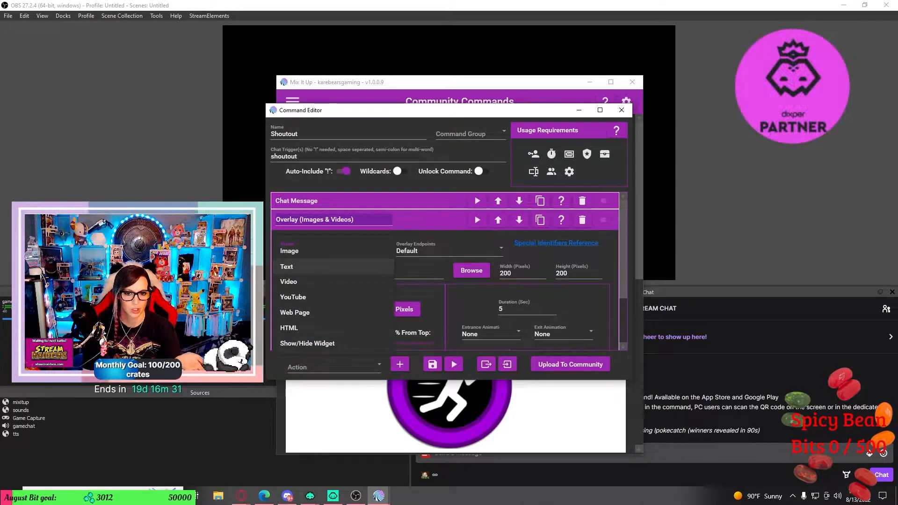
left_click(323, 251)
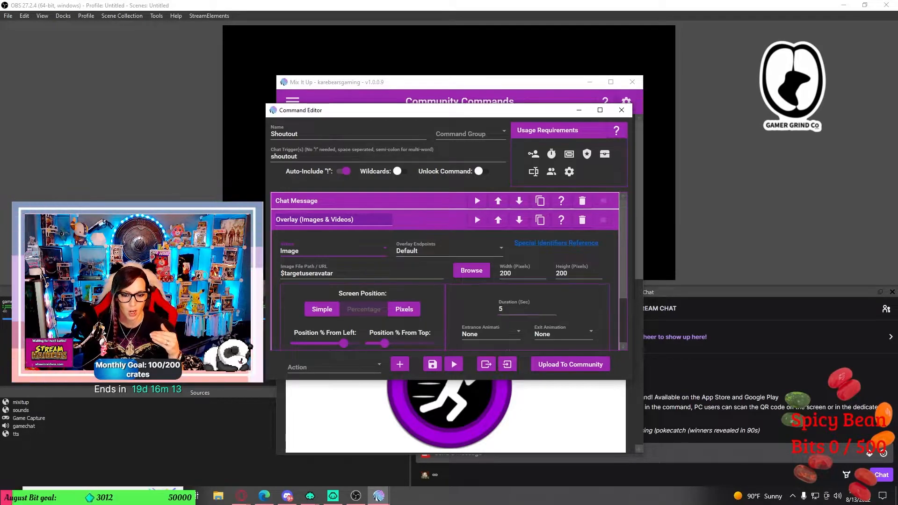
scroll(447, 271, "down", 2)
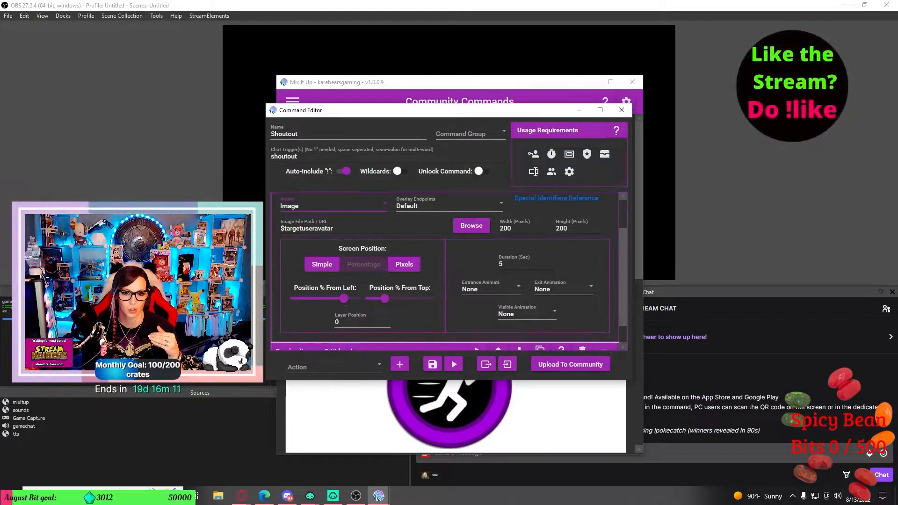
scroll(447, 272, "down", 1)
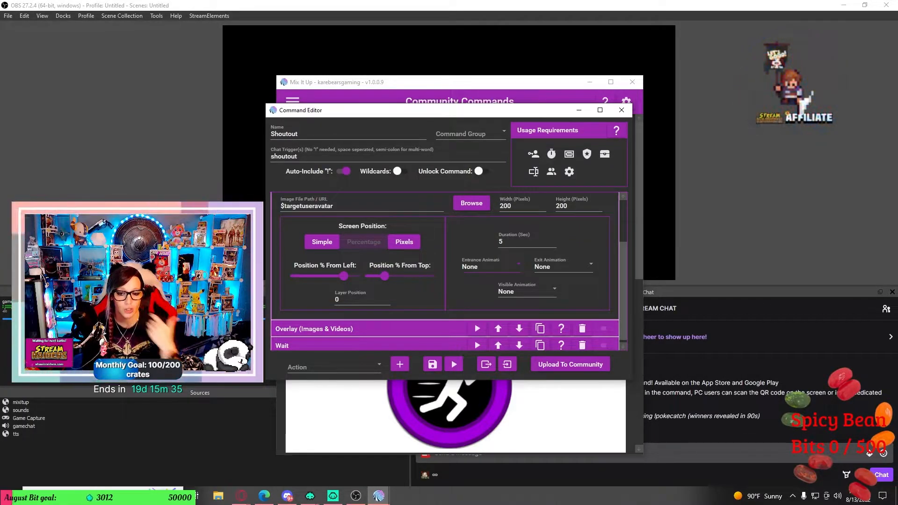
Keep the entrance animation as None and look through the Visible Animation choices.
left_click(491, 267)
scroll(486, 405, "down", 5)
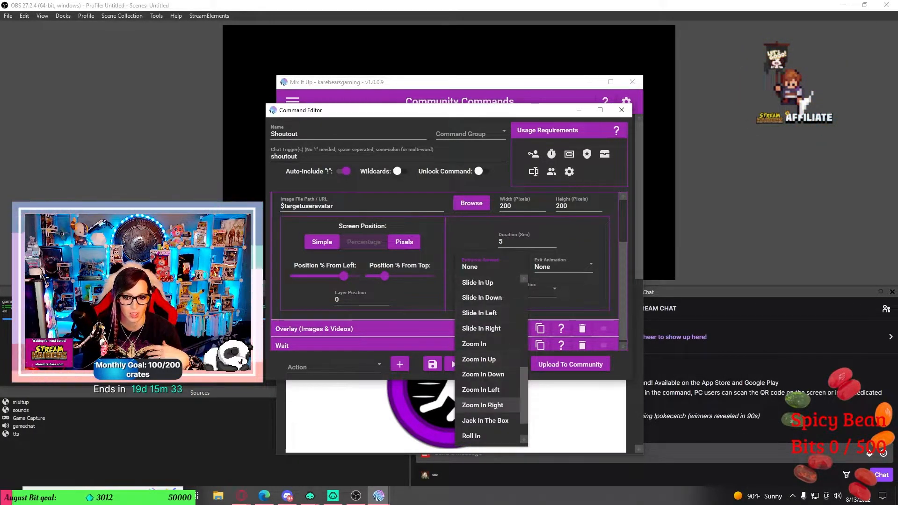
scroll(486, 405, "up", 5)
scroll(486, 389, "up", 1)
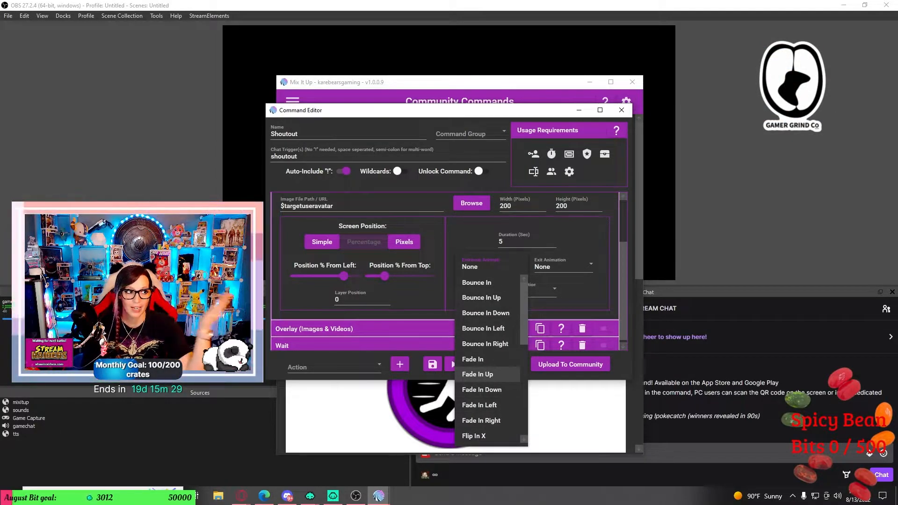
left_click(543, 291)
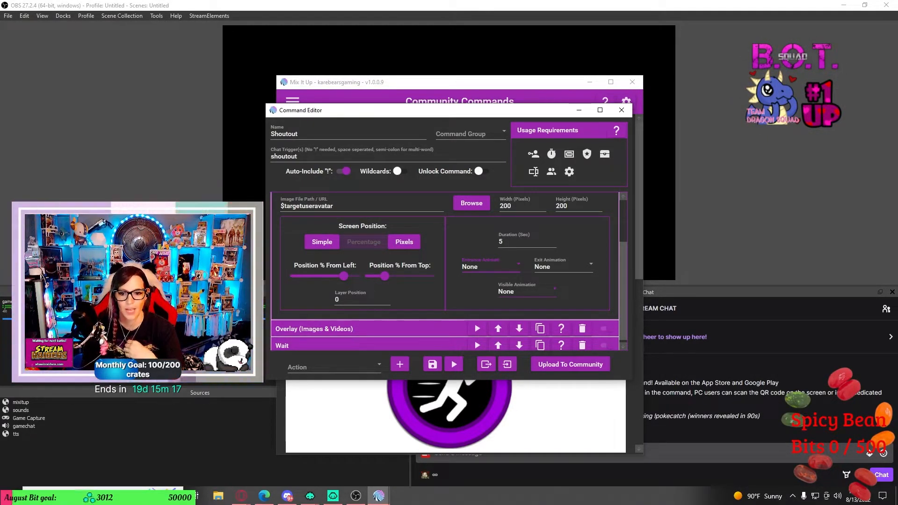
left_click(526, 291)
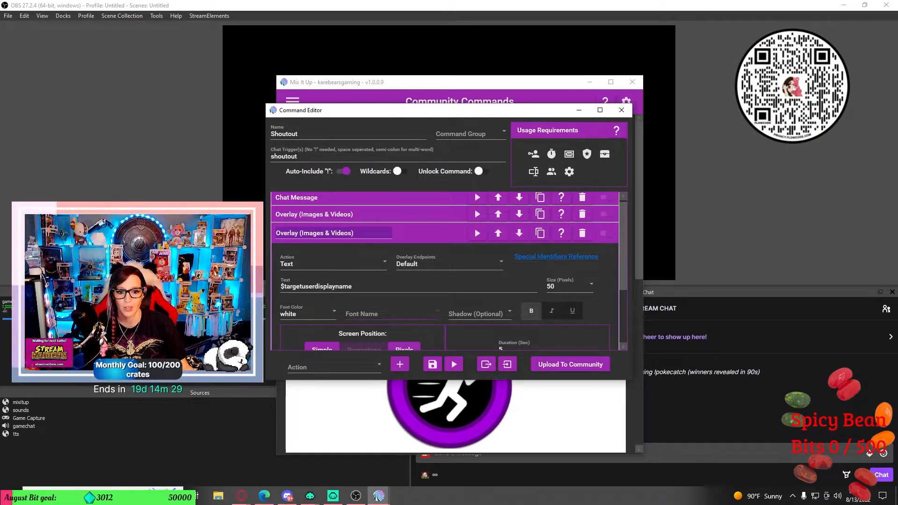
left_click(334, 311)
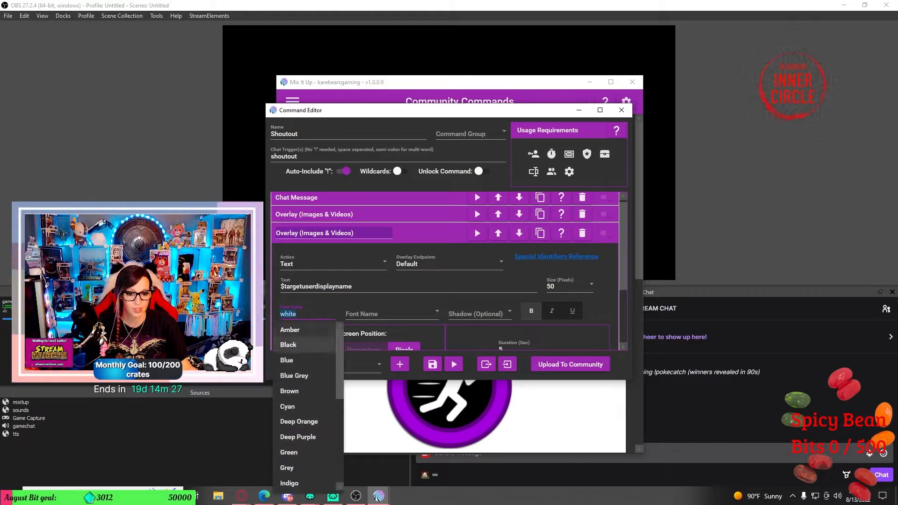
left_click(437, 312)
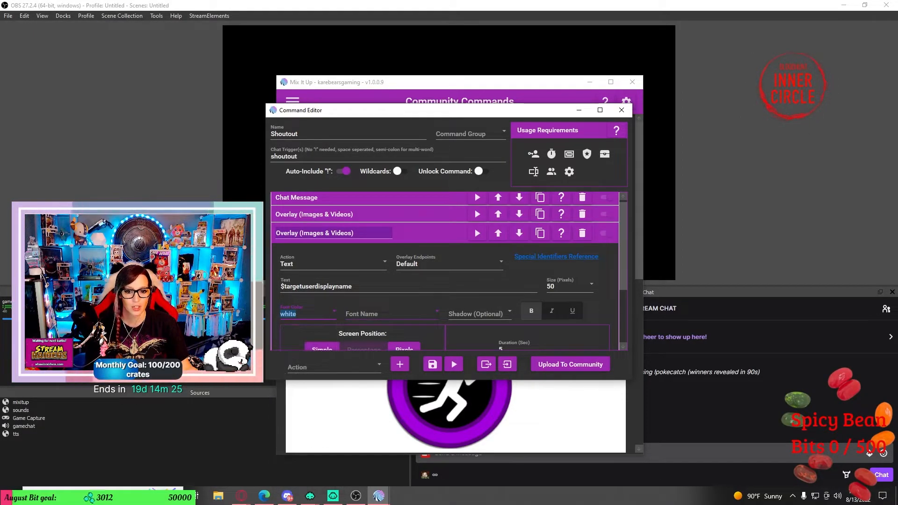
left_click(437, 312)
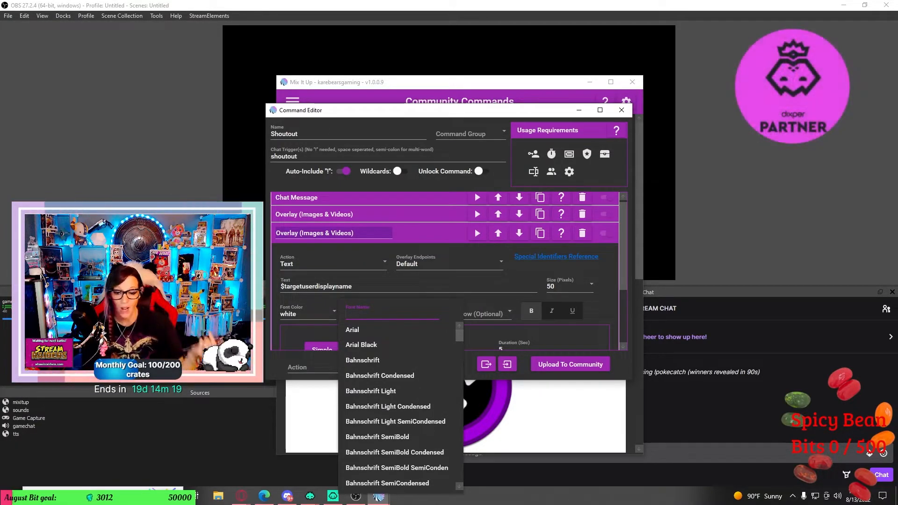
left_click(437, 312)
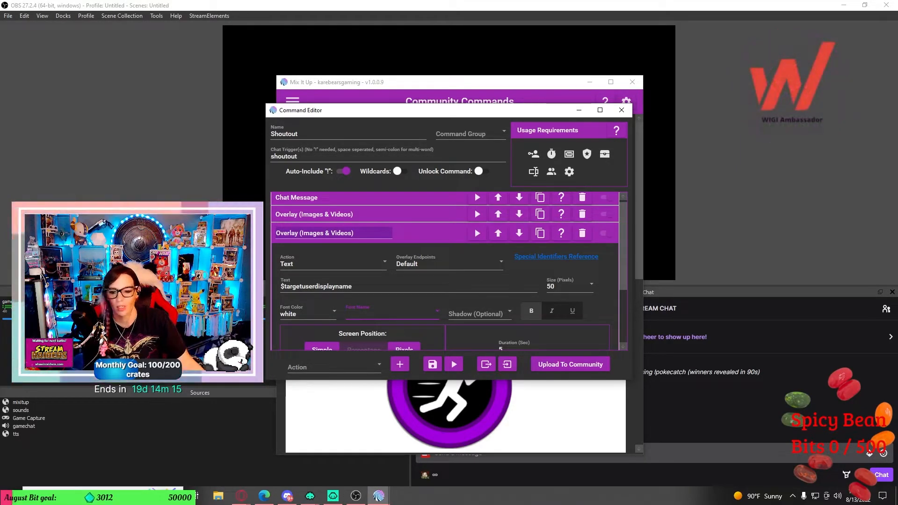
left_click(509, 313)
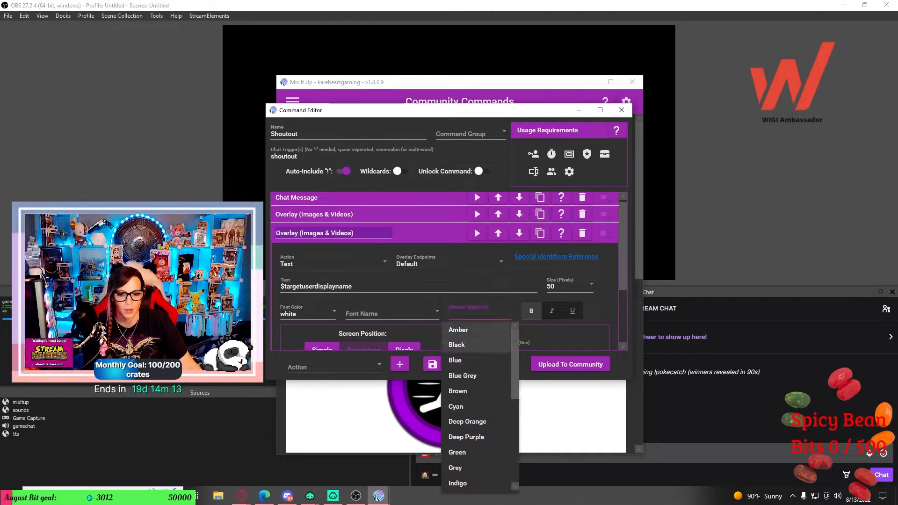
left_click(509, 312)
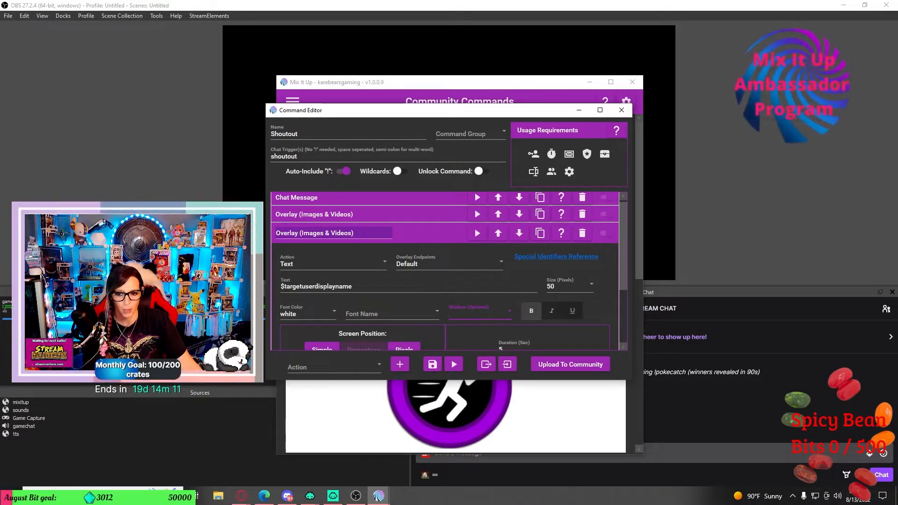
scroll(475, 228, "down", 3)
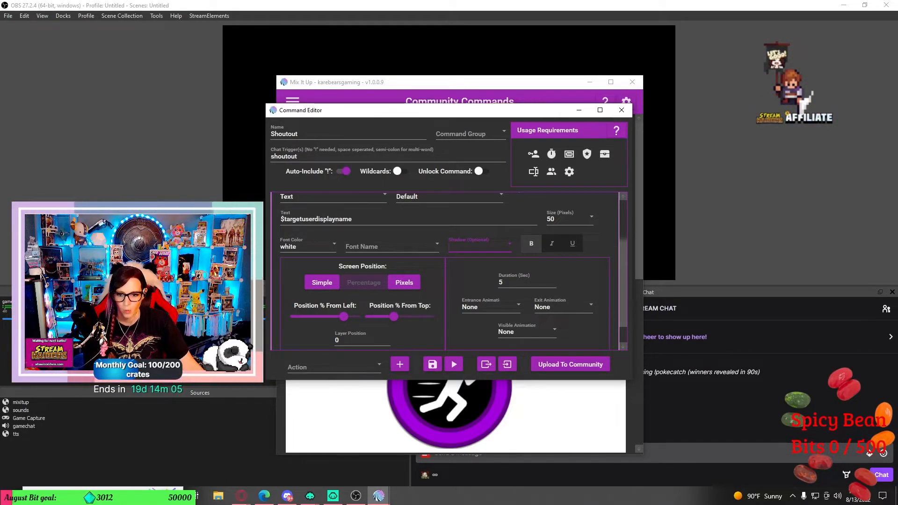
scroll(475, 228, "down", 2)
scroll(475, 228, "up", 3)
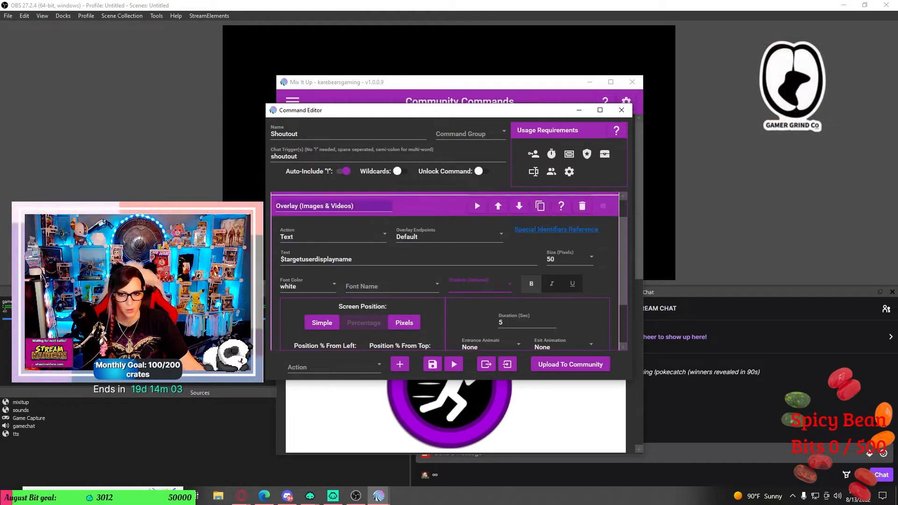
left_click(426, 205)
Confirm the 5-second Wait, then send !shoutout to a viewer in chat to test the overlay.
left_click(365, 251)
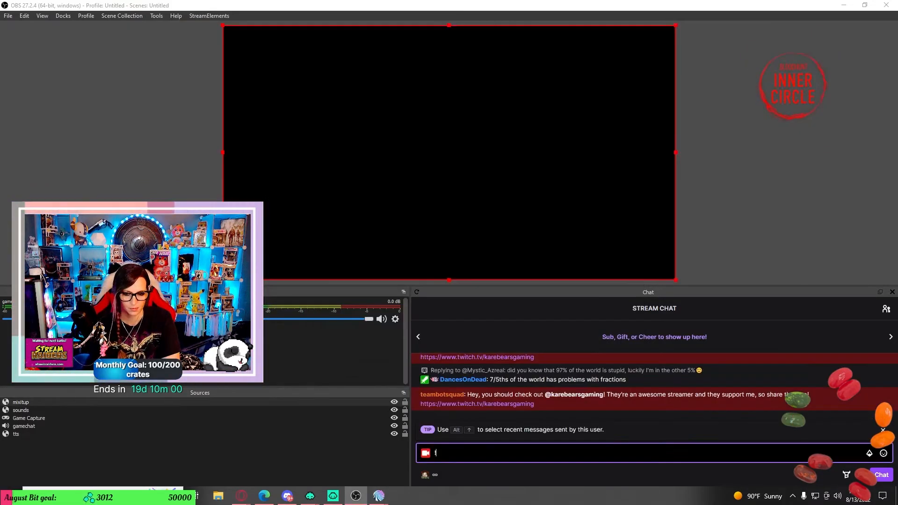
type("houtout @dan")
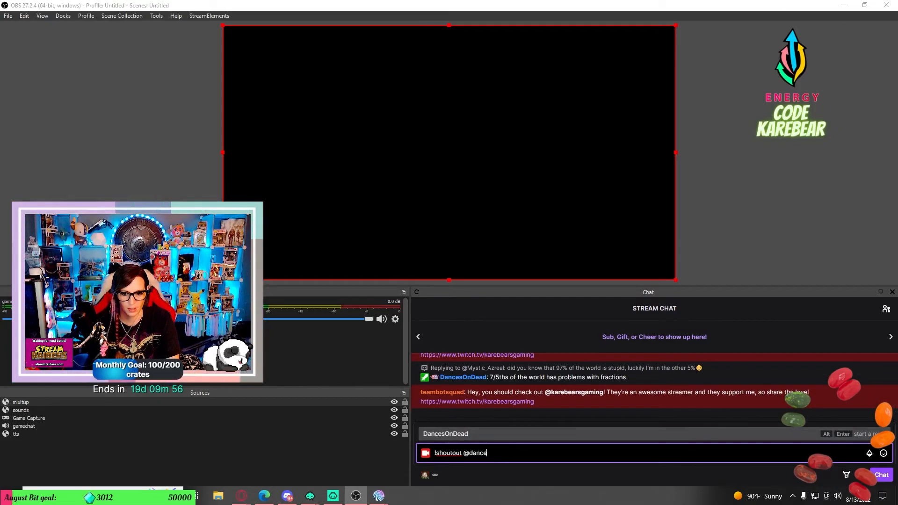
type("ce")
key("Tab")
key("Return")
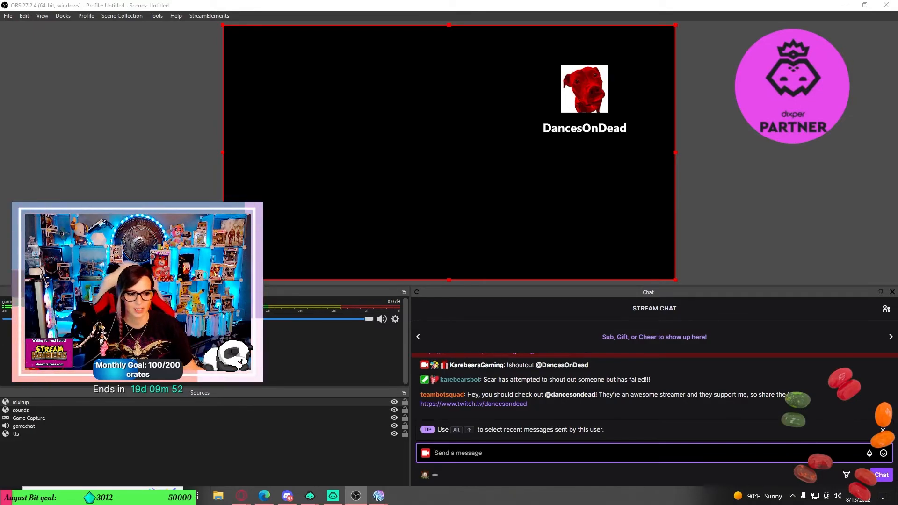
mouse_move(379, 495)
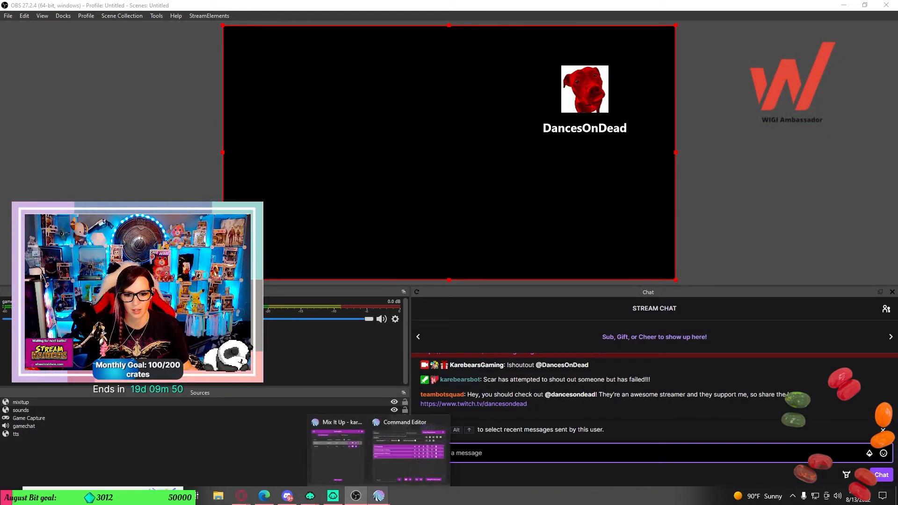